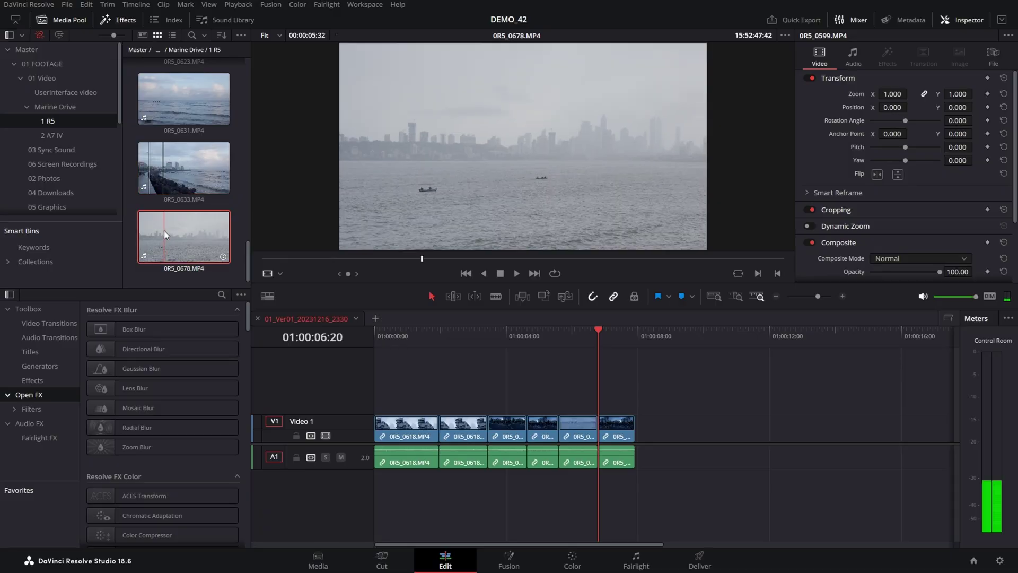
# Step: Stack 0R5_0678.MP4 on Video 2 and 0R5_0633.MP4 on Video 3 above the last Video 1 clip, starting at 01:00:06:20
pyautogui.moveTo(164, 230); pyautogui.dragTo(607, 399)
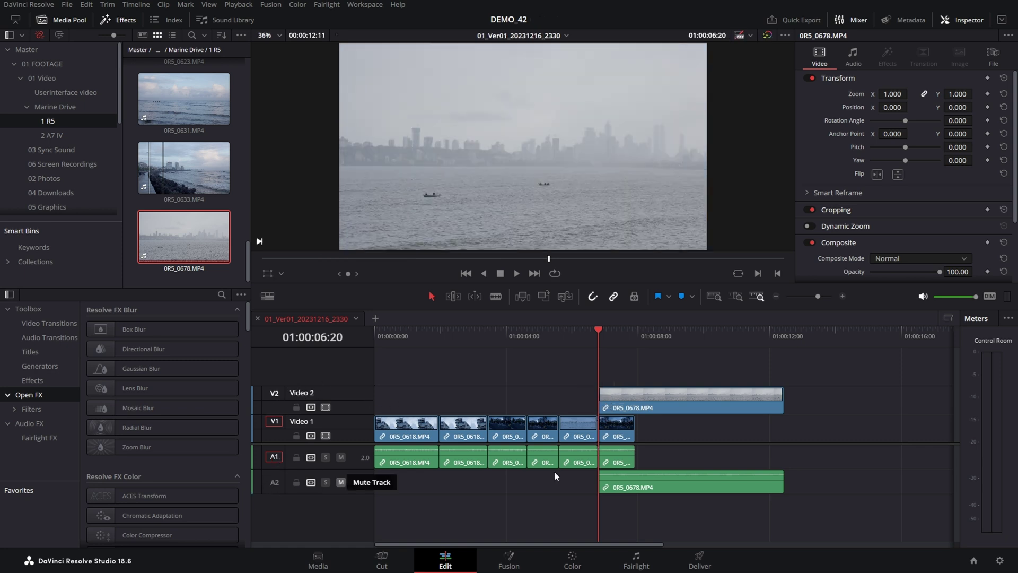
pyautogui.click(195, 178)
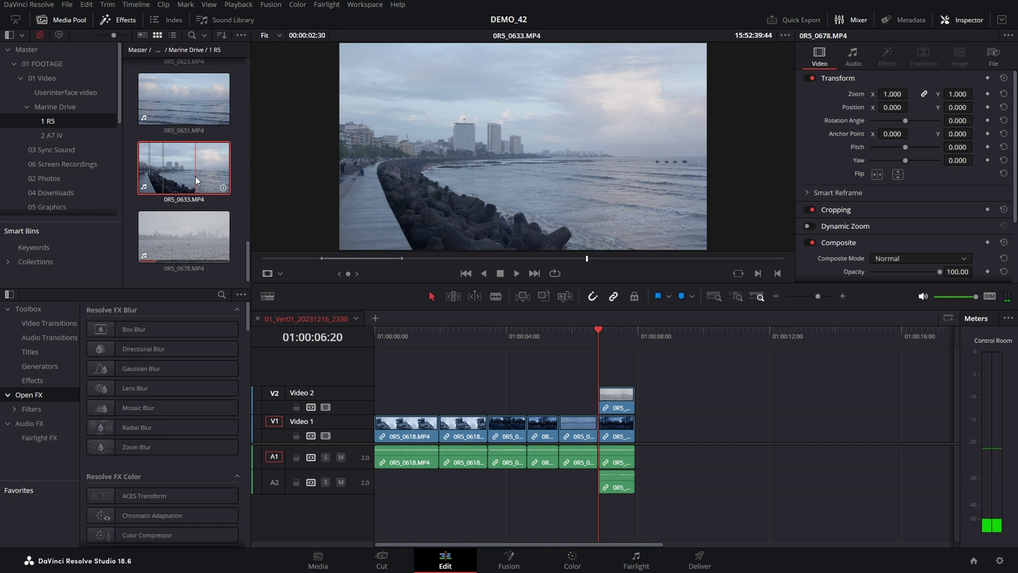
pyautogui.moveTo(195, 176); pyautogui.dragTo(617, 425)
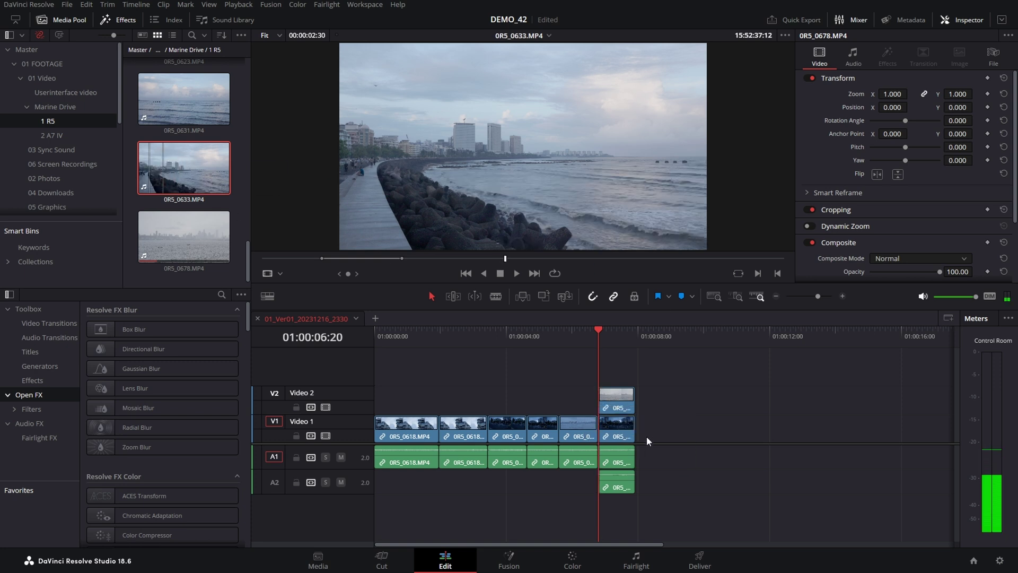
pyautogui.moveTo(178, 170); pyautogui.dragTo(602, 372)
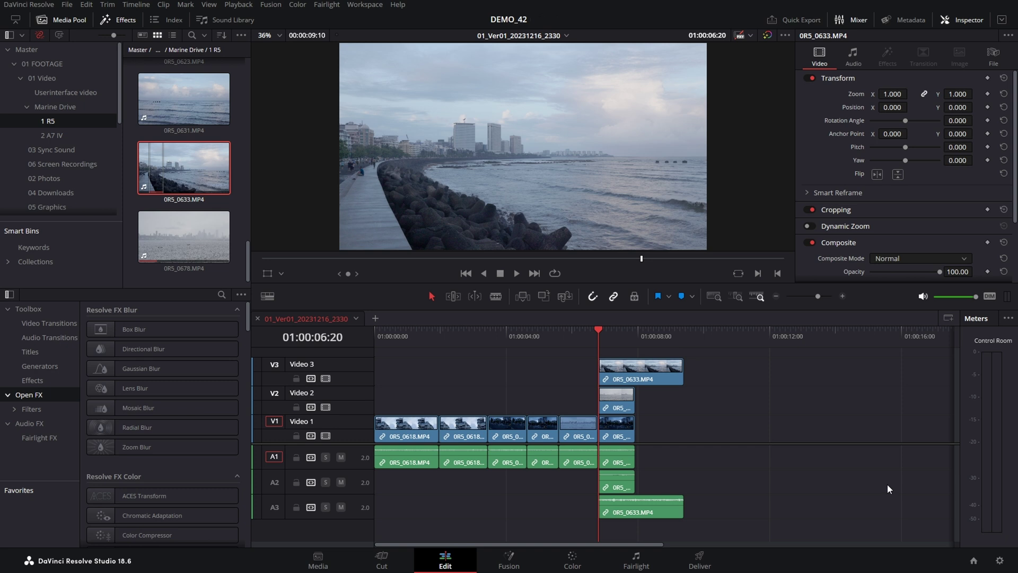
# Step: Extend the end of the 0R5_0678.MP4 clip on Video 2 beyond the end of the last Video 1 clip
pyautogui.hotkey('ctrl', '=')
pyautogui.hotkey('ctrl', '=')
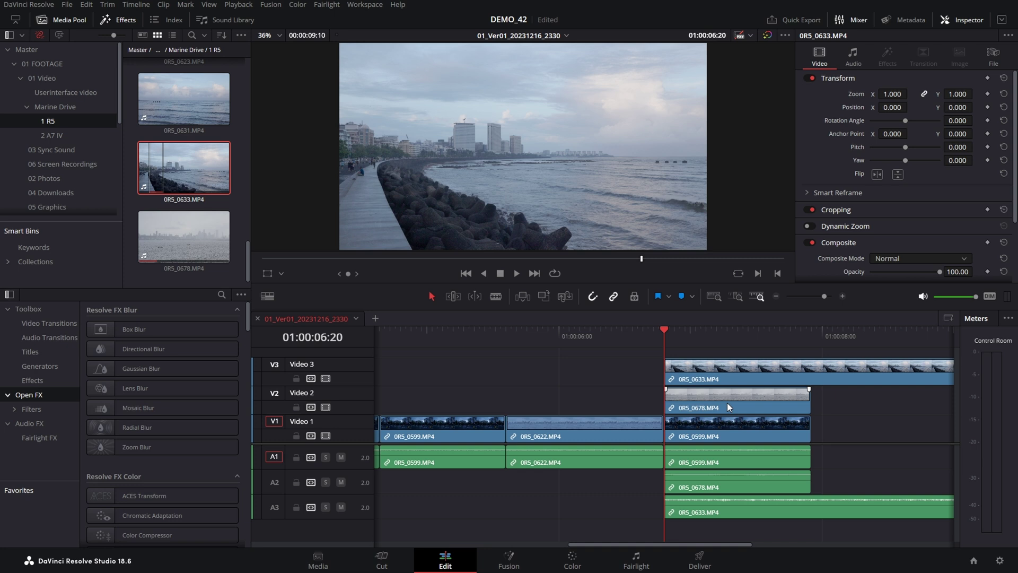
pyautogui.hotkey('ctrl', '-')
pyautogui.moveTo(737, 405); pyautogui.dragTo(768, 406)
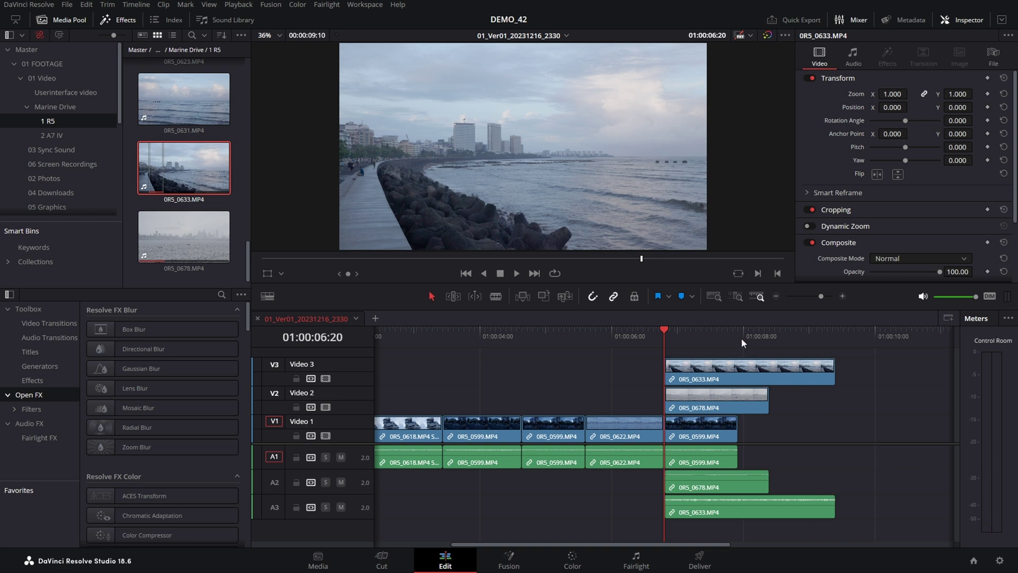
# Step: Place the playhead at 01:00:07:23 and try selecting the stacked clips with their linked audio, clearing the selection each time
pyautogui.moveTo(739, 336)
pyautogui.mouseDown()
pyautogui.moveTo(709, 333)
pyautogui.moveTo(736, 338)
pyautogui.mouseUp()
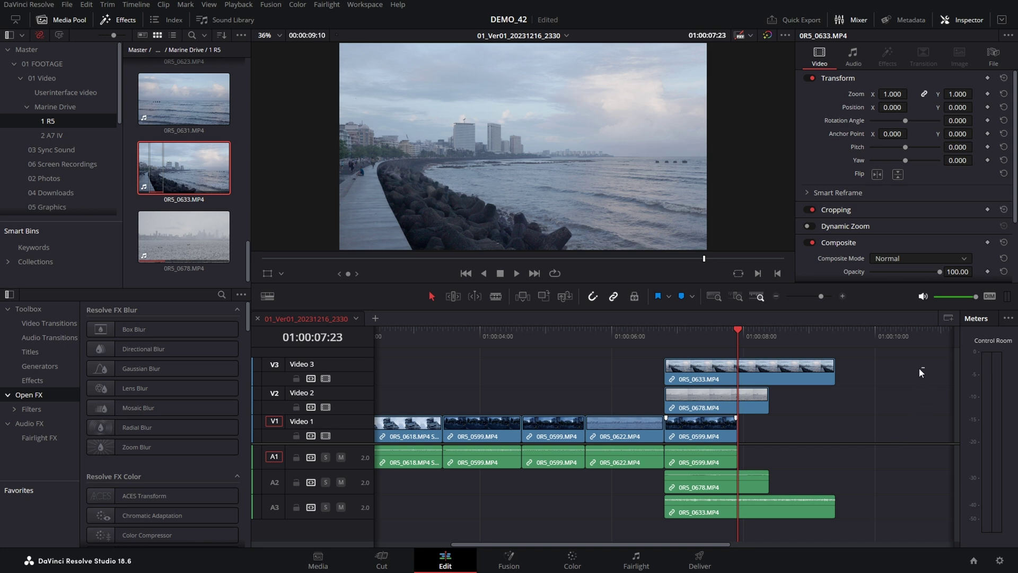
pyautogui.moveTo(838, 368); pyautogui.dragTo(760, 511)
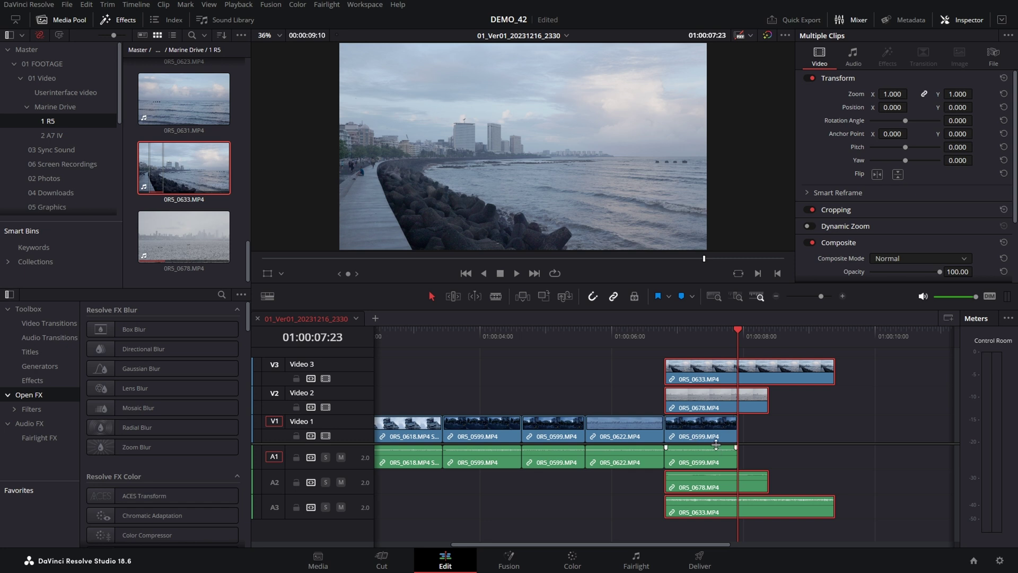
pyautogui.moveTo(918, 366); pyautogui.dragTo(707, 513)
pyautogui.click(838, 430)
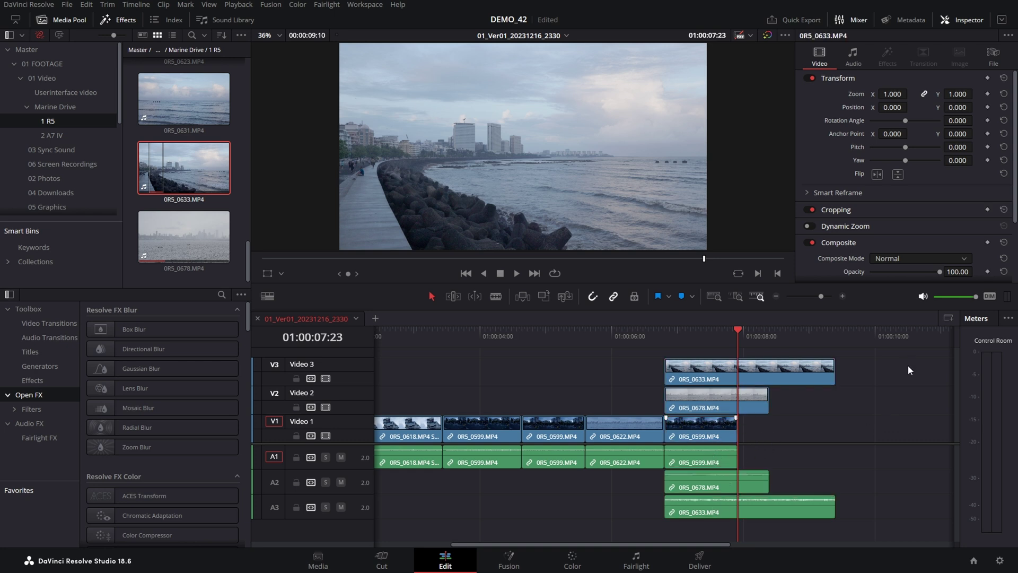
pyautogui.moveTo(860, 373); pyautogui.dragTo(720, 428)
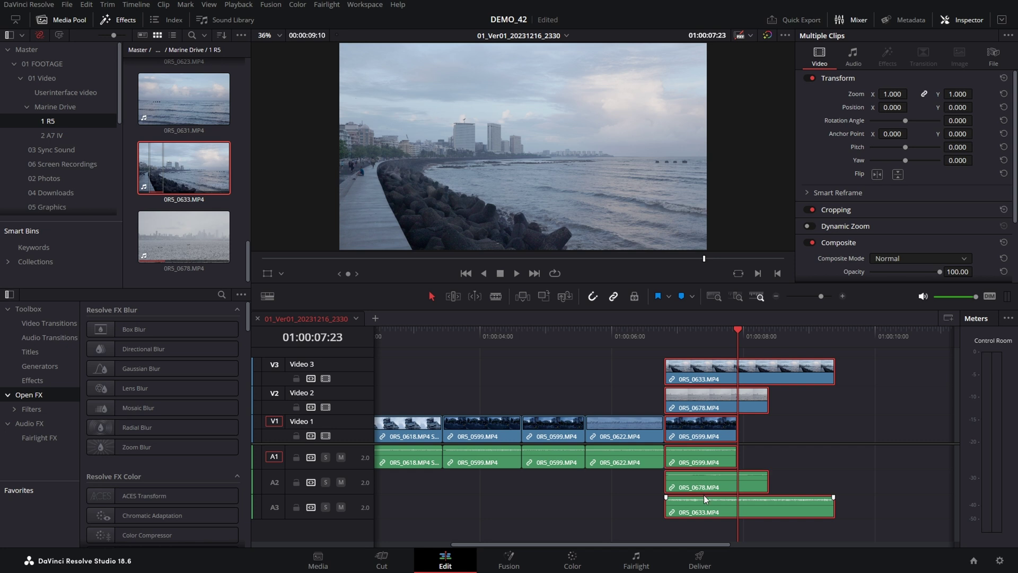
pyautogui.click(899, 443)
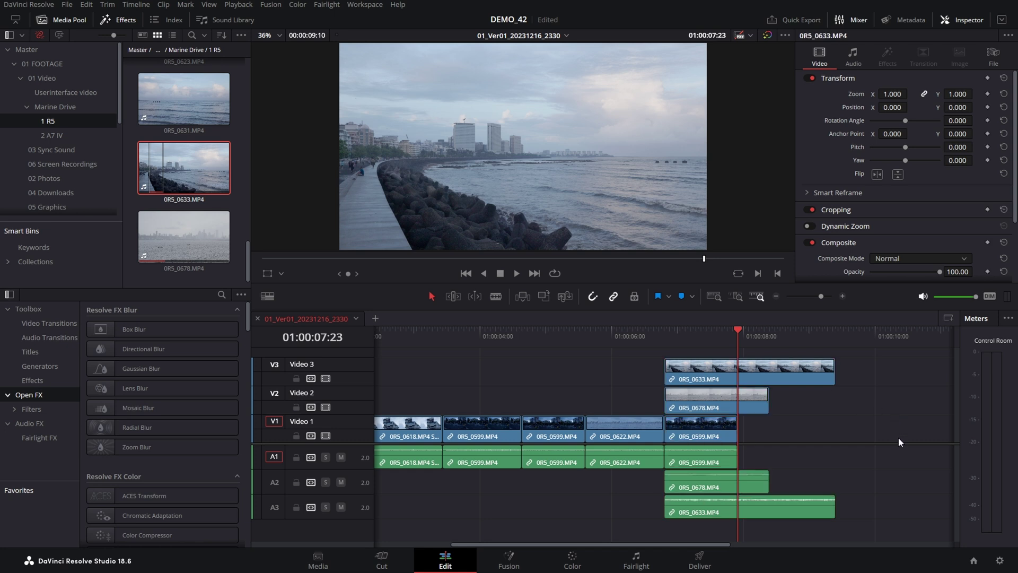
# Step: Turn off Linked Selection and select only the video parts of the three stacked clips
pyautogui.click(614, 297)
pyautogui.moveTo(905, 363); pyautogui.dragTo(696, 433)
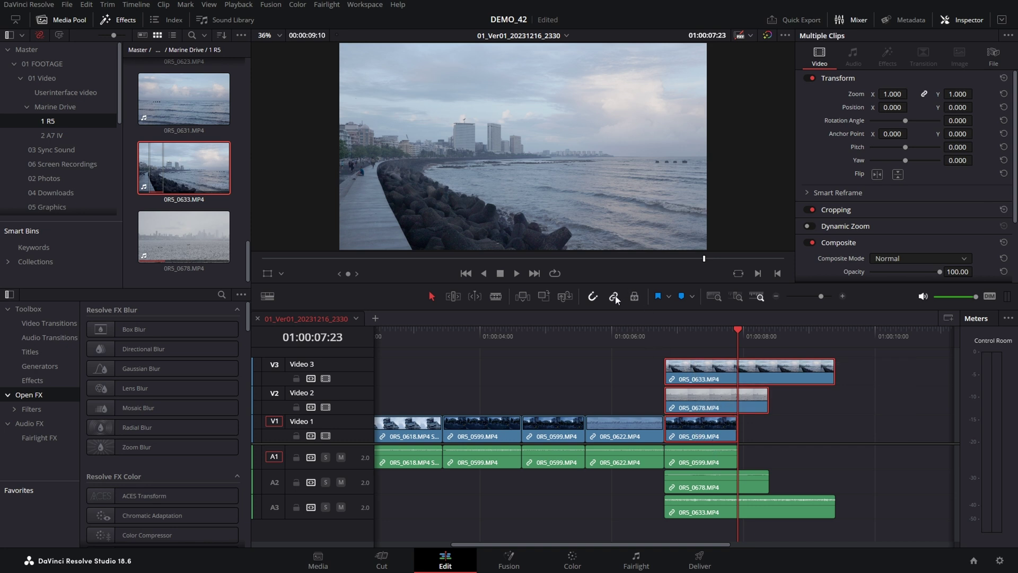
# Step: Split all stacked clips with their linked audio at 01:00:07:23 and delete the segments after the cut
pyautogui.moveTo(913, 367); pyautogui.dragTo(724, 427)
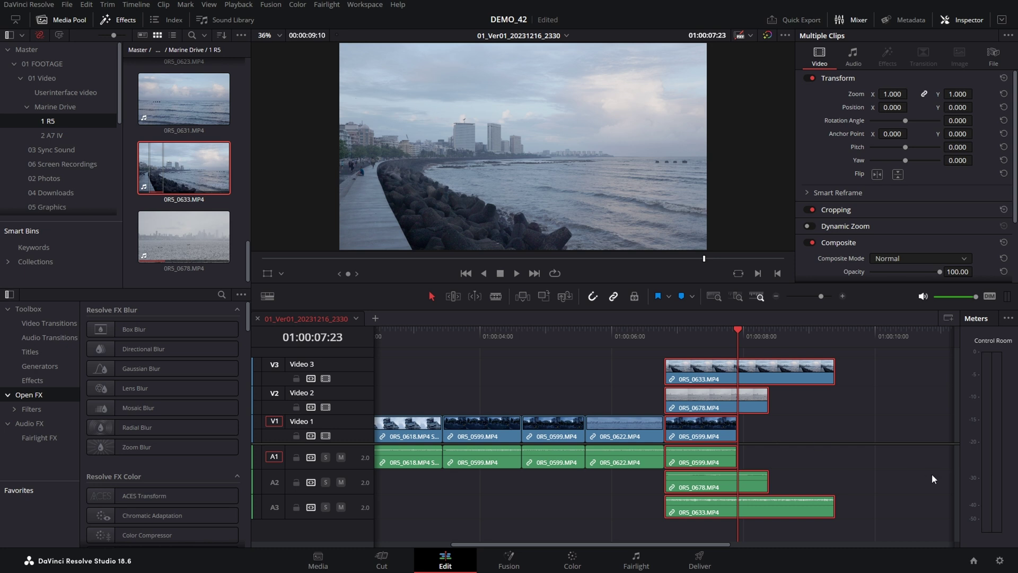
pyautogui.hotkey('ctrl', 'b')
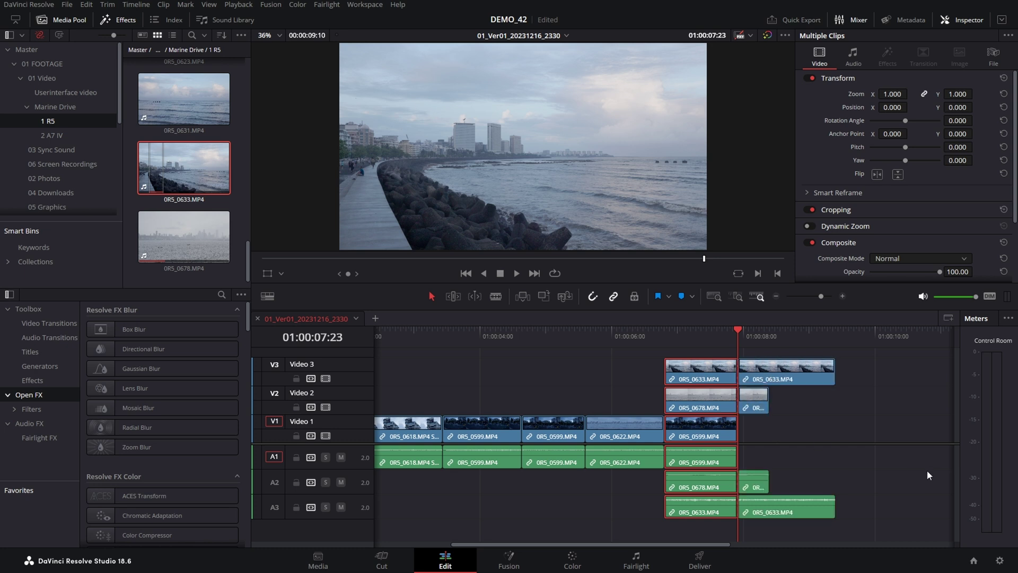
pyautogui.moveTo(878, 358); pyautogui.dragTo(763, 523)
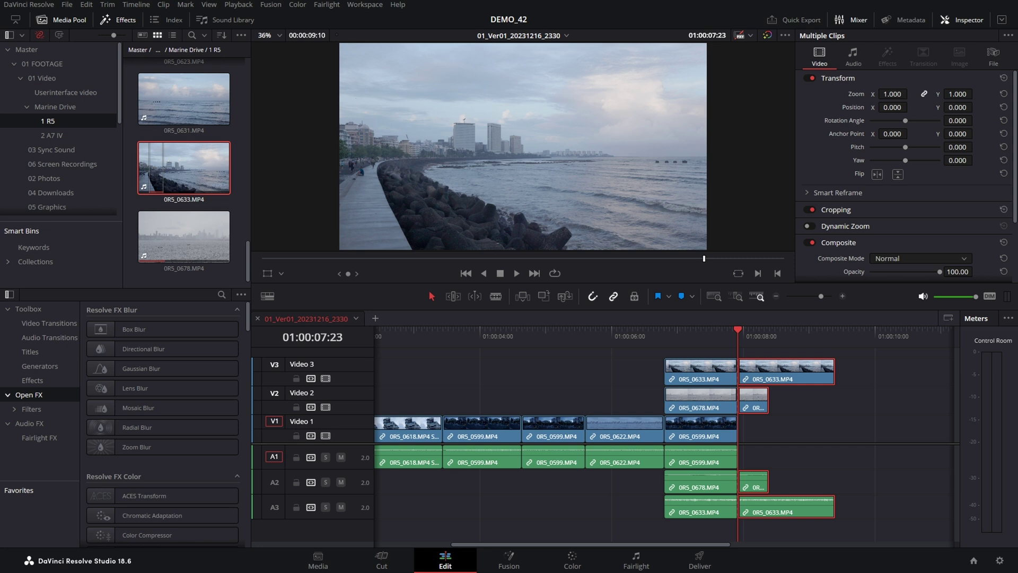
pyautogui.press('Delete')
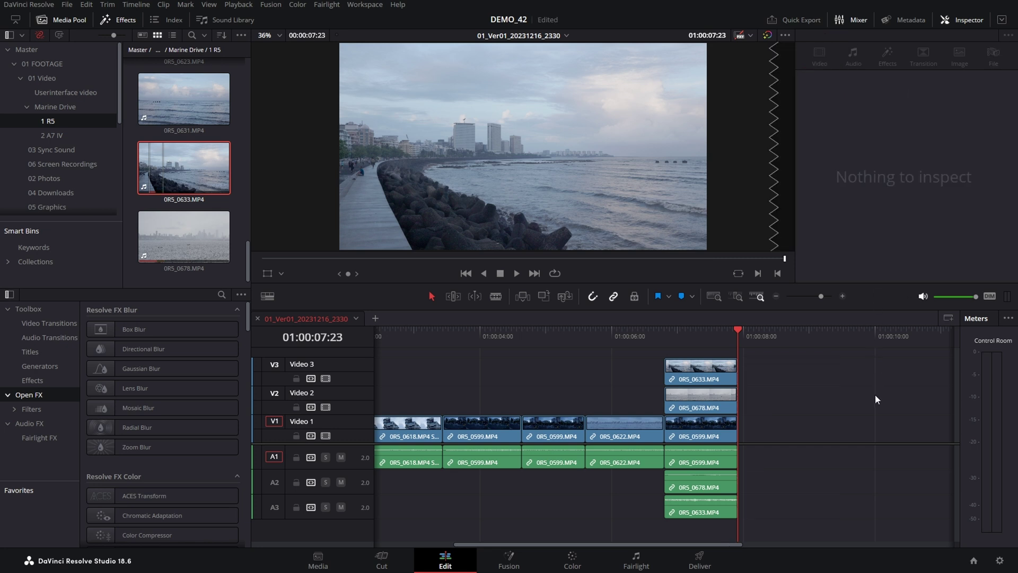
# Step: Undo the deletion and the split of the stacked clips
pyautogui.hotkey('ctrl', 'z')
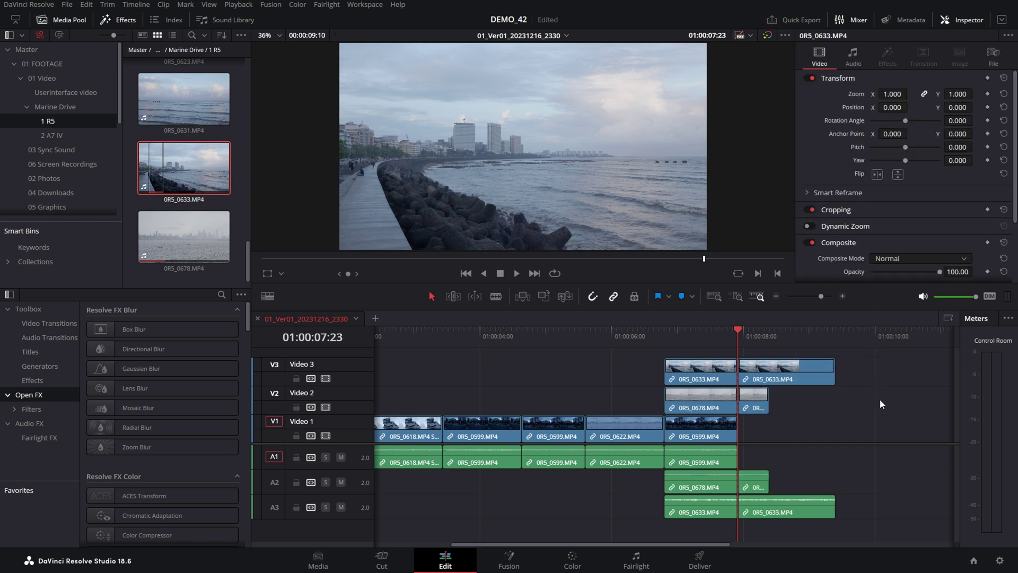
pyautogui.hotkey('ctrl', 'z')
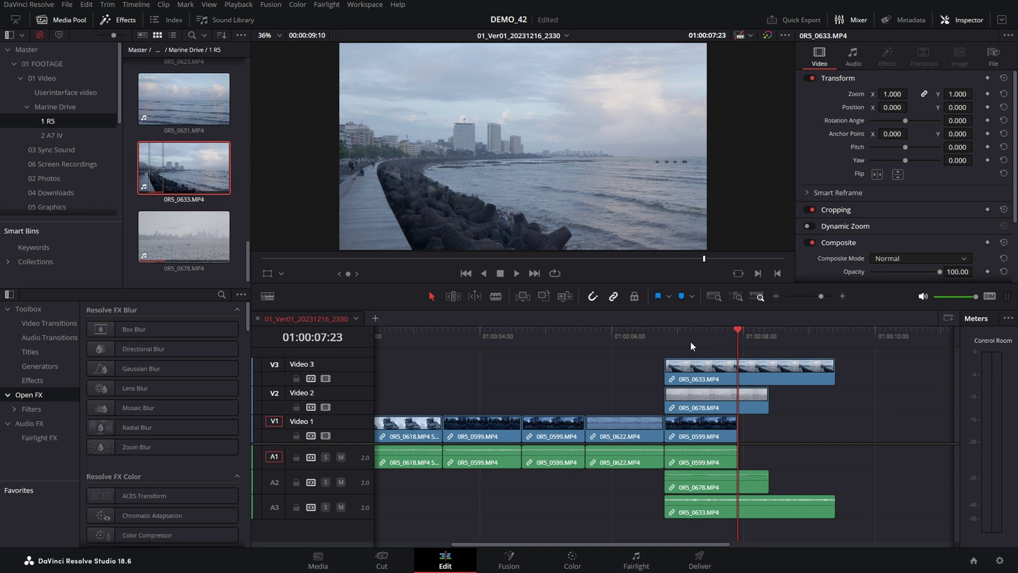
# Step: Trim the ends of all stacked clips and their audio to the playhead at 01:00:07:23
pyautogui.moveTo(738, 334)
pyautogui.mouseDown()
pyautogui.moveTo(676, 338)
pyautogui.moveTo(740, 340)
pyautogui.mouseUp()
pyautogui.hotkey('ctrl', 'shift', ']')
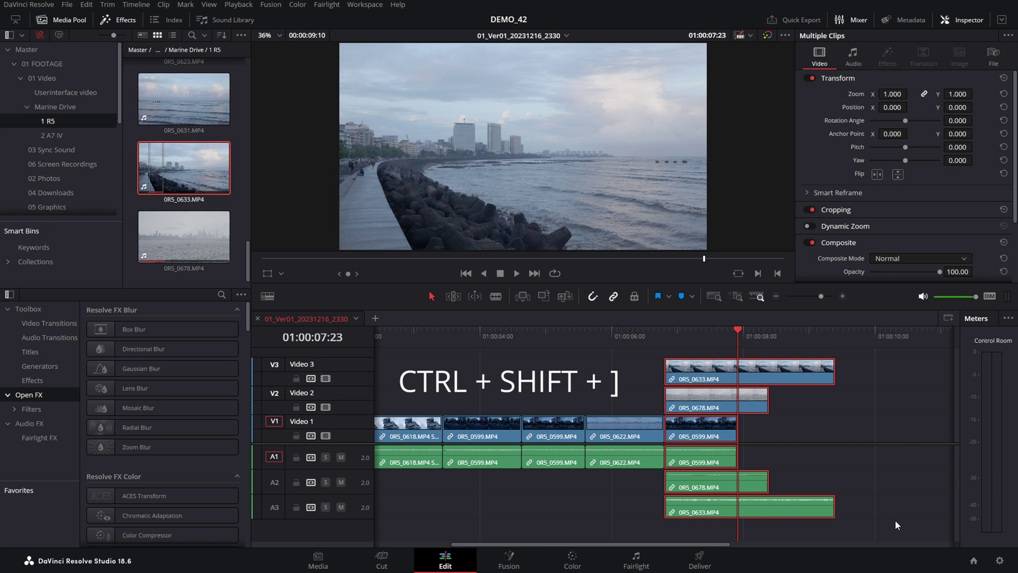
pyautogui.hotkey('ctrl', 'shift', ']')
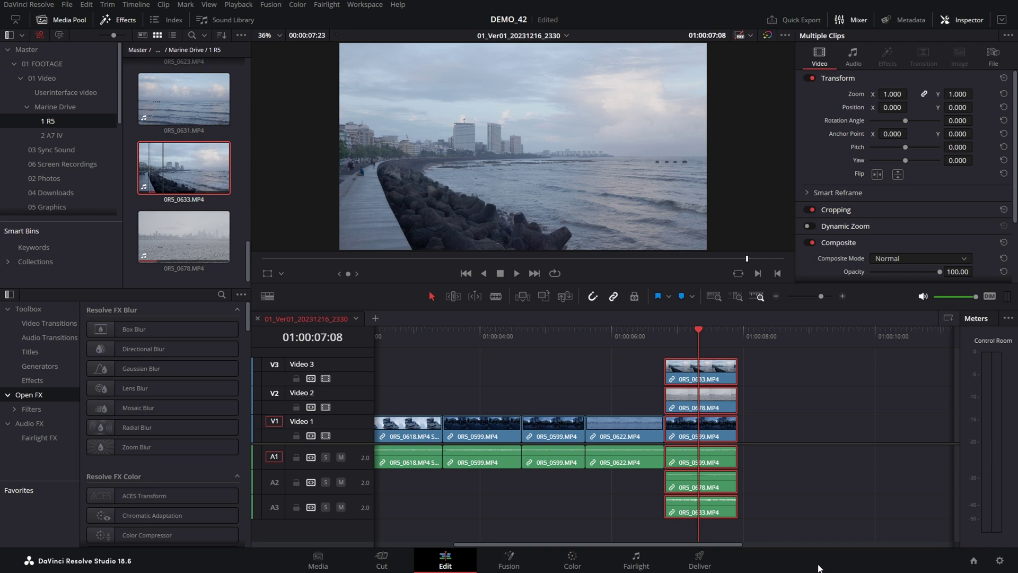
# Step: Undo the trims on the stacked clips, save the project and clear the clip selection
pyautogui.hotkey('ctrl', 'z')
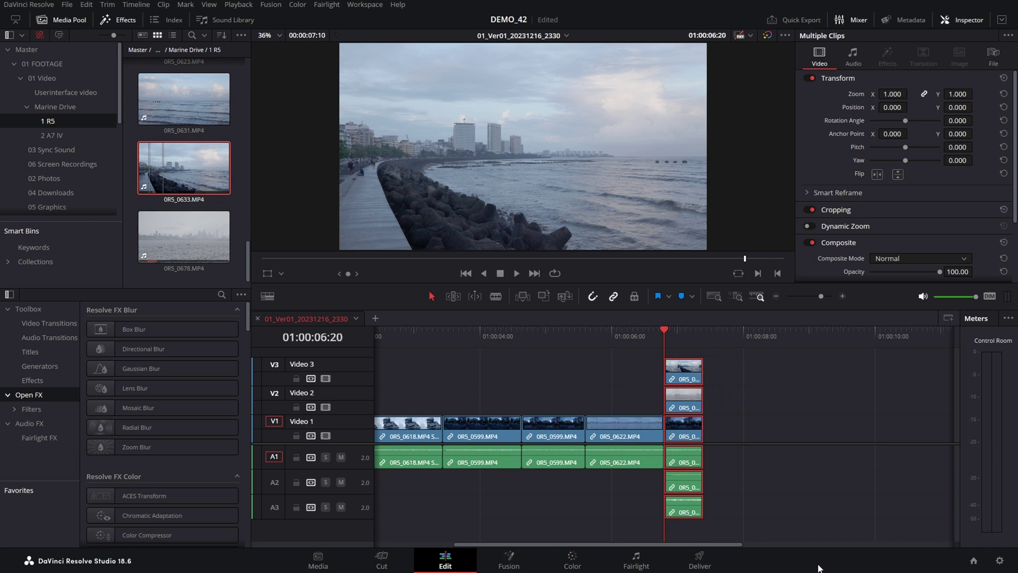
pyautogui.hotkey('ctrl', 's')
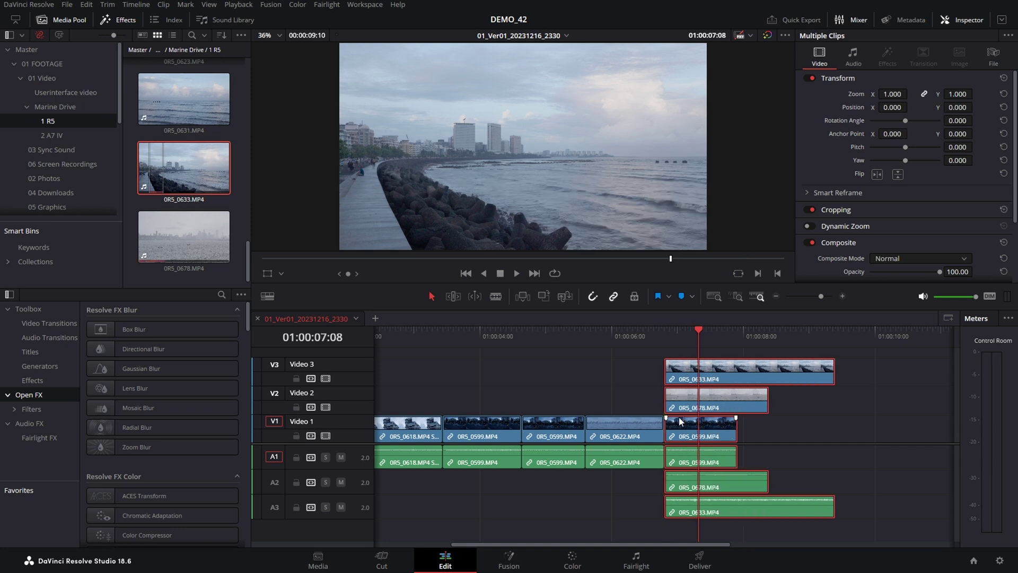
pyautogui.click(815, 451)
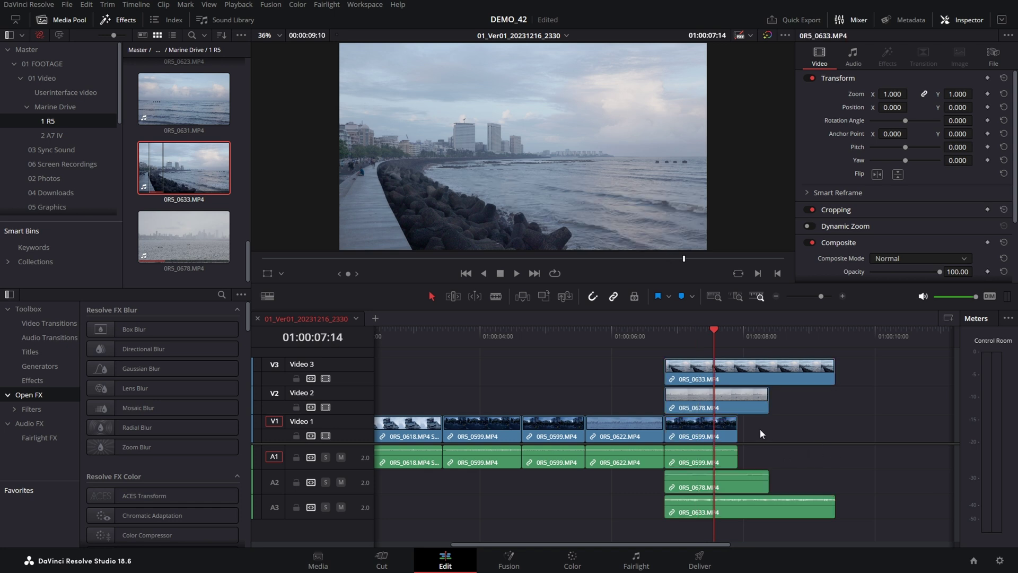
# Step: Split the 0R5_0678.MP4 clip on Video 2 at 01:00:07:23 and delete the leftover segment after the cut
pyautogui.click(749, 397)
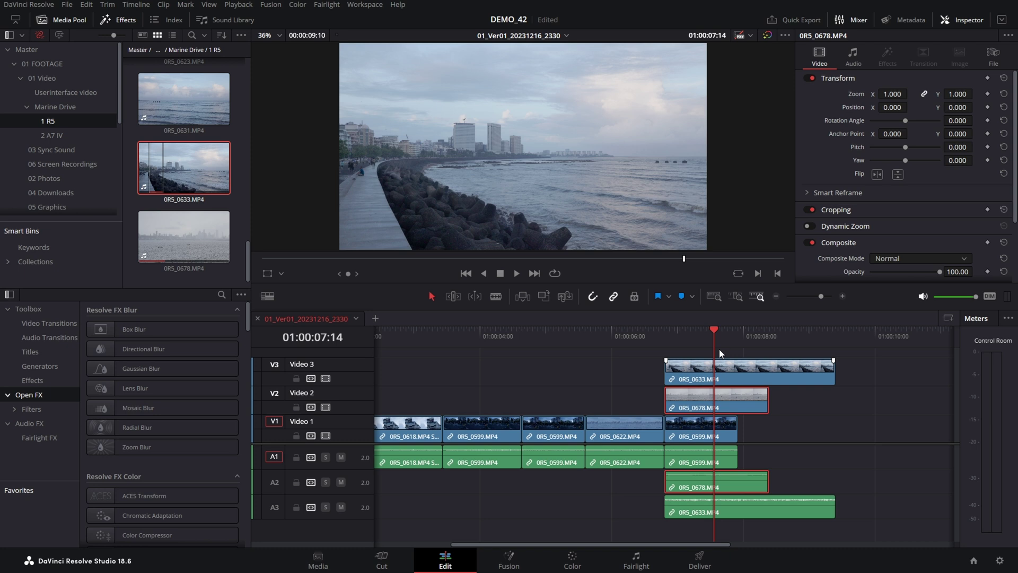
pyautogui.click(732, 333)
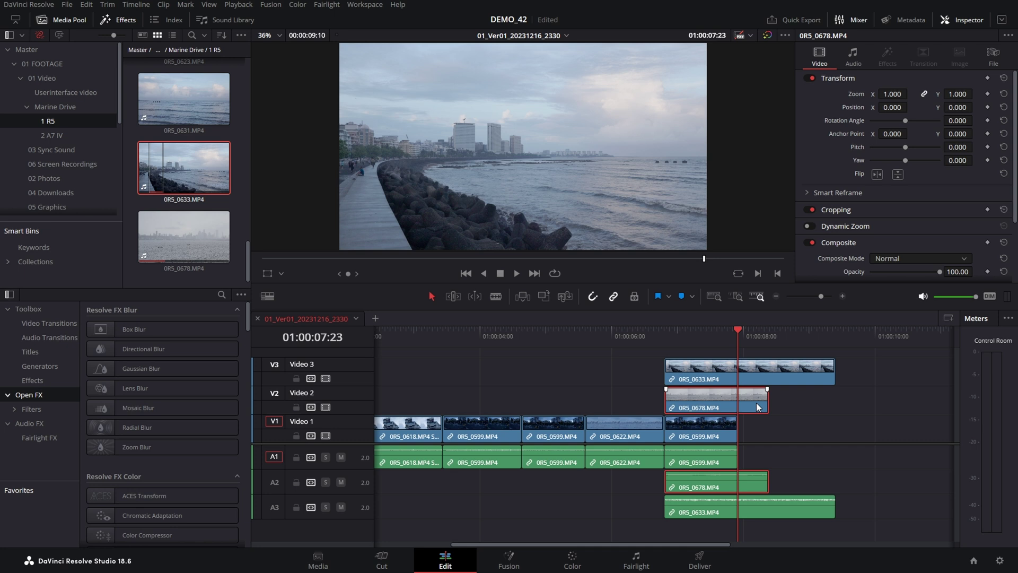
pyautogui.hotkey('ctrl', 'b')
pyautogui.moveTo(753, 397); pyautogui.dragTo(908, 428)
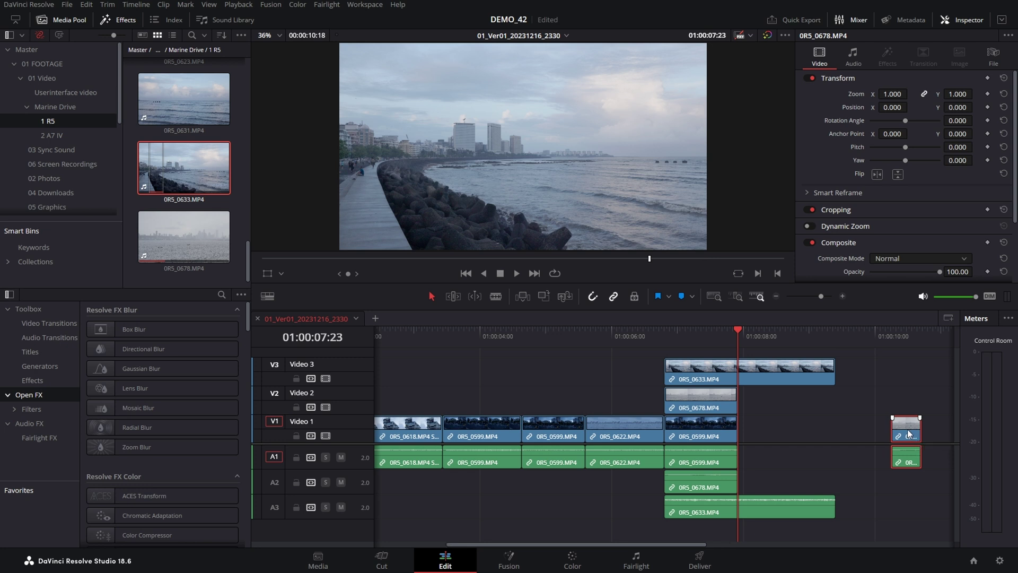
pyautogui.press('Delete')
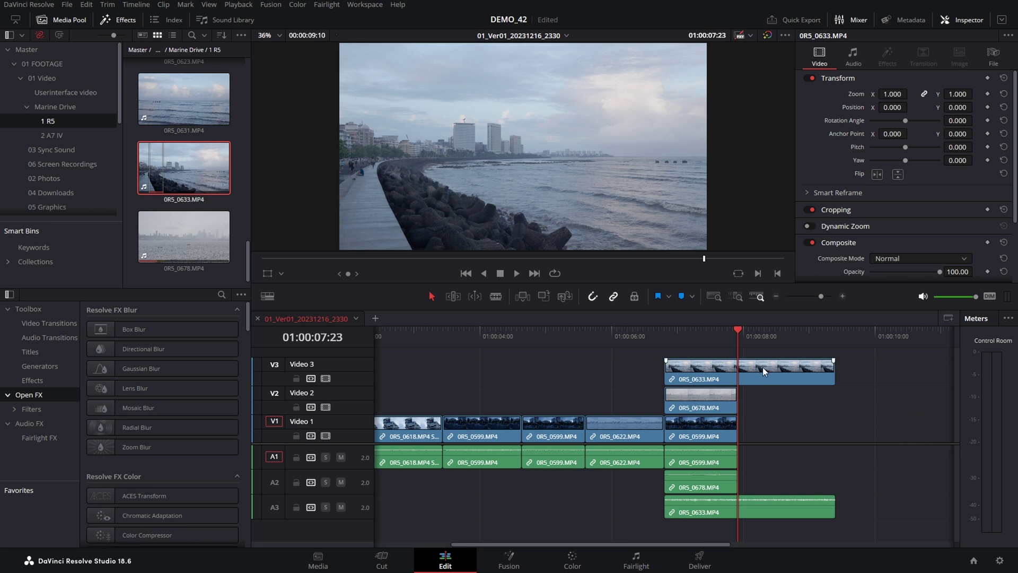
# Step: Shorten the end of the 0R5_0633.MP4 clip on Video 3 to line up with the clips below at 01:00:07:23
pyautogui.moveTo(734, 334); pyautogui.dragTo(785, 336)
pyautogui.click(787, 371)
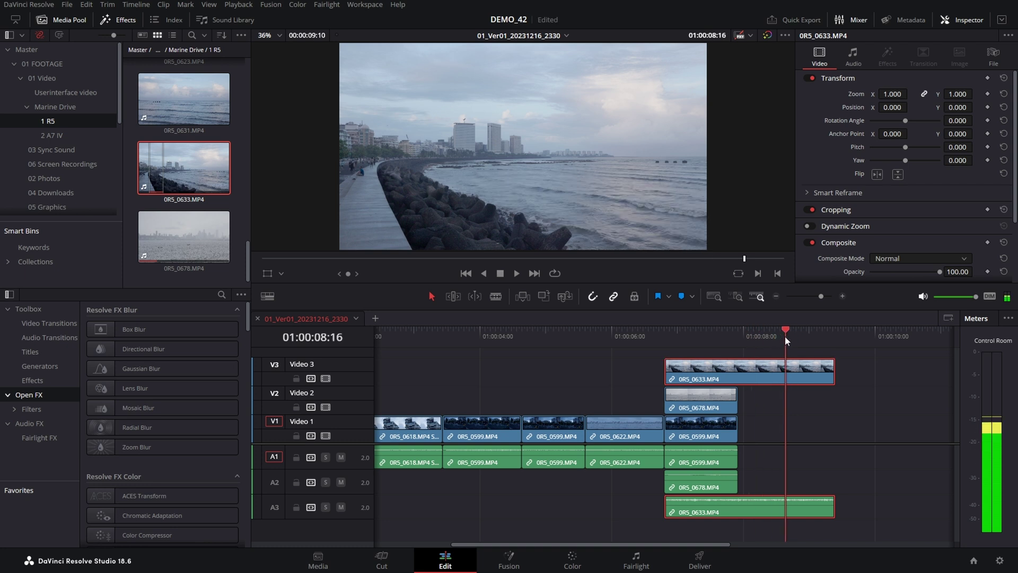
pyautogui.moveTo(834, 371); pyautogui.dragTo(738, 370)
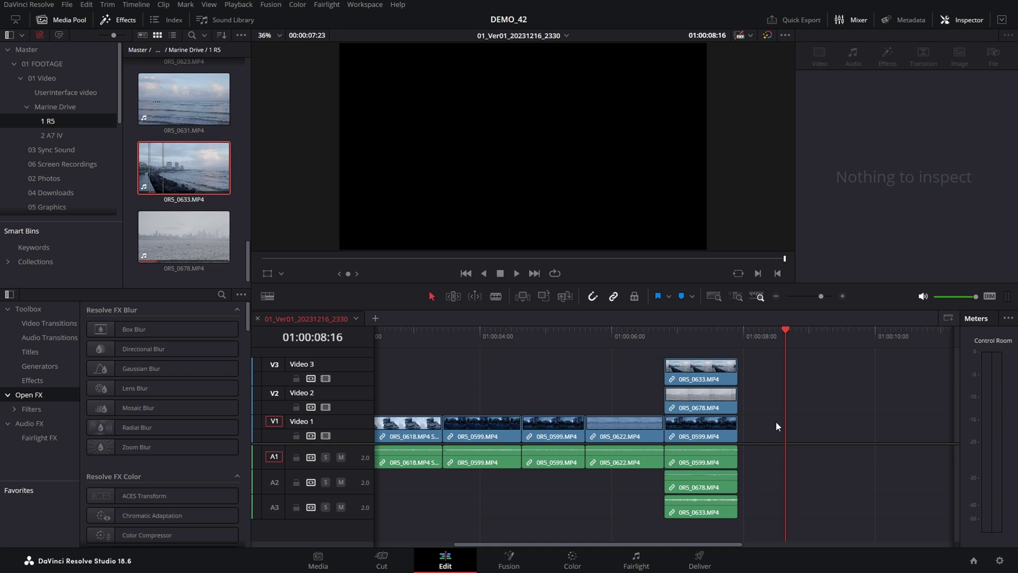
# Step: Move the playhead to 01:00:06:04 and select all clips forward on all tracks
pyautogui.moveTo(700, 335); pyautogui.dragTo(623, 344)
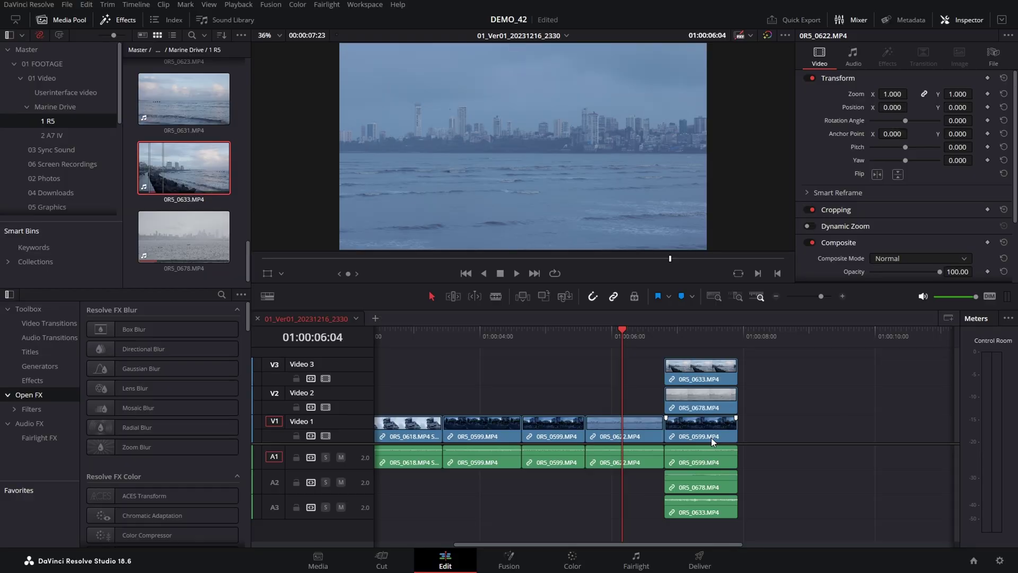
pyautogui.hotkey('alt', 'y')
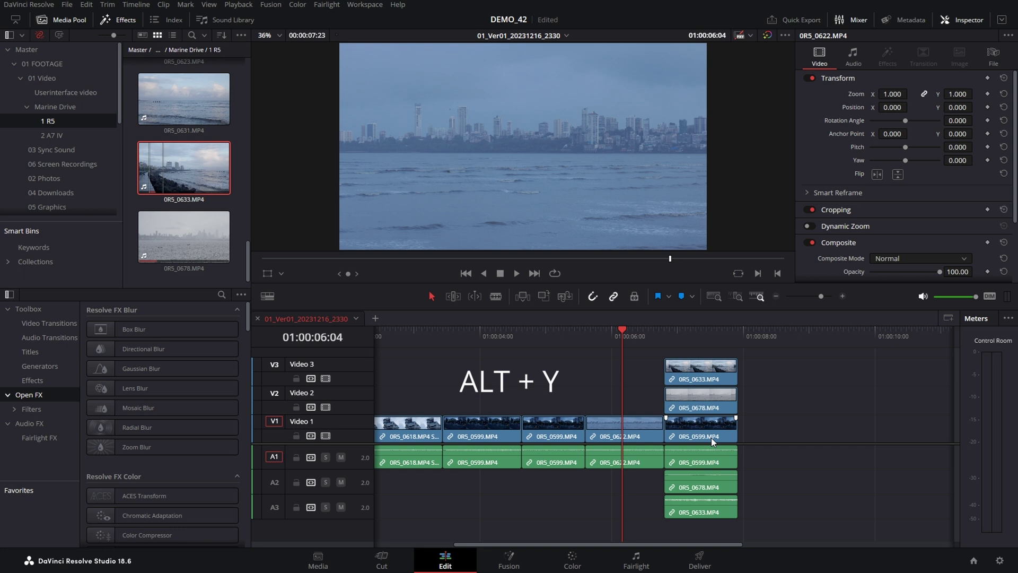
pyautogui.hotkey('alt', 'y')
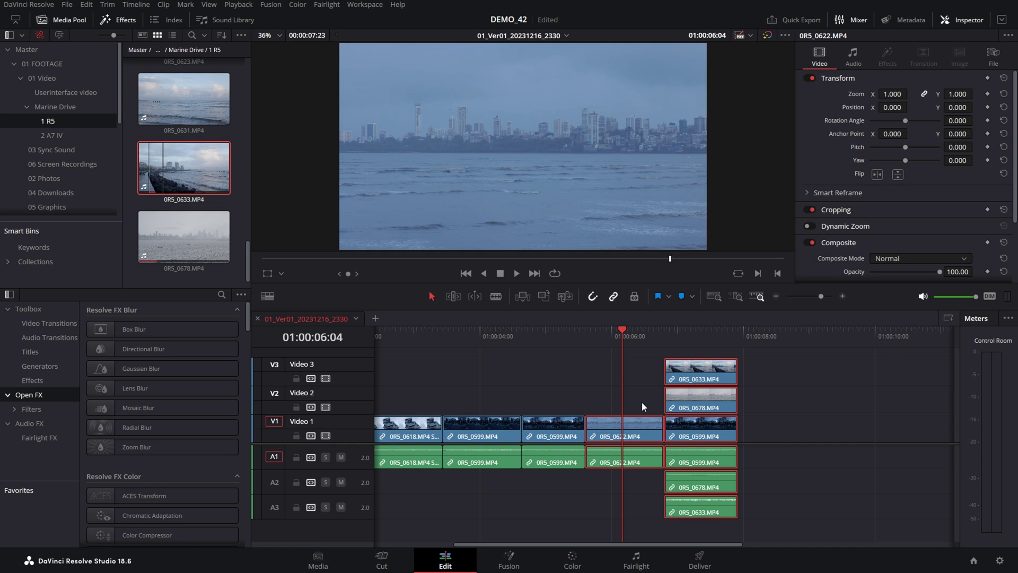
# Step: Select all clips backward from the playhead on all tracks
pyautogui.hotkey('ctrl', 'alt', 'y')
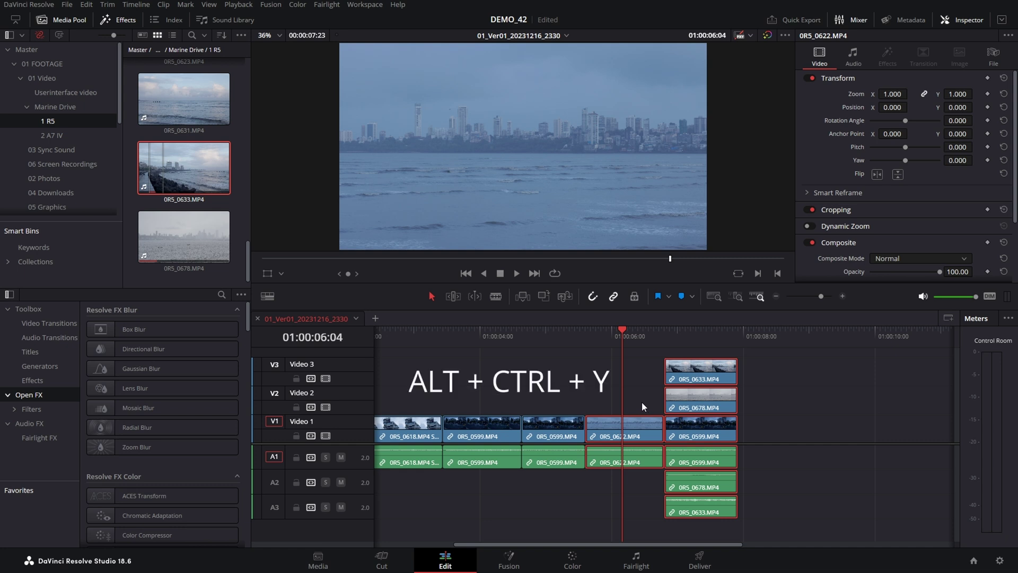
pyautogui.hotkey('ctrl', 'alt', 'y')
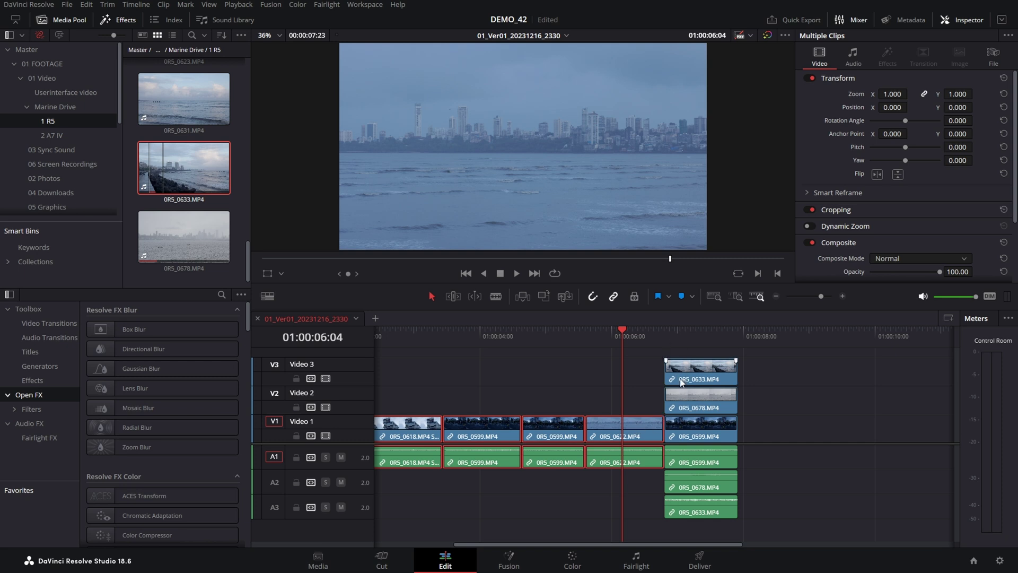
# Step: Clear the multi-clip selection and select only the 0R5_0622.MP4 clip on Video 1
pyautogui.click(820, 405)
pyautogui.click(628, 427)
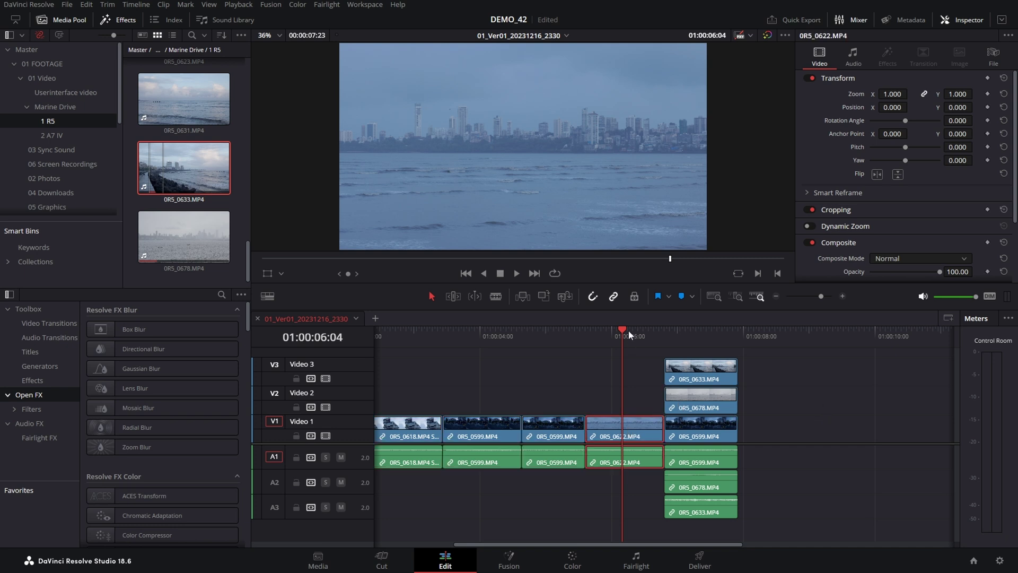
# Step: Ripple-trim the start of the 0R5_0622.MP4 clip on Video 1 to 01:00:06:15 with all following clips selected, and save the project
pyautogui.moveTo(628, 330); pyautogui.dragTo(650, 348)
pyautogui.press('y')
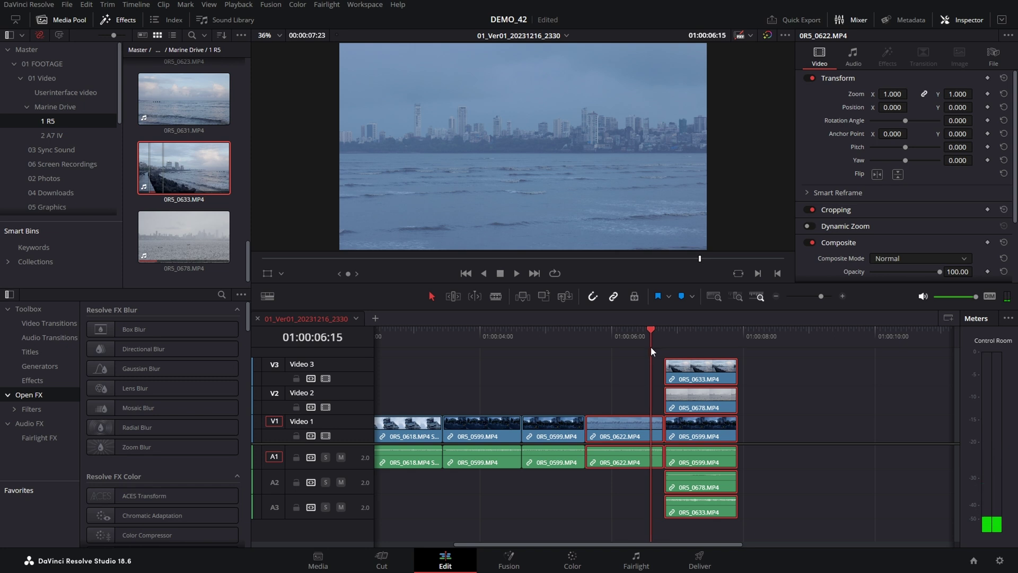
pyautogui.hotkey('ctrl', 'z')
pyautogui.hotkey('ctrl', 'z')
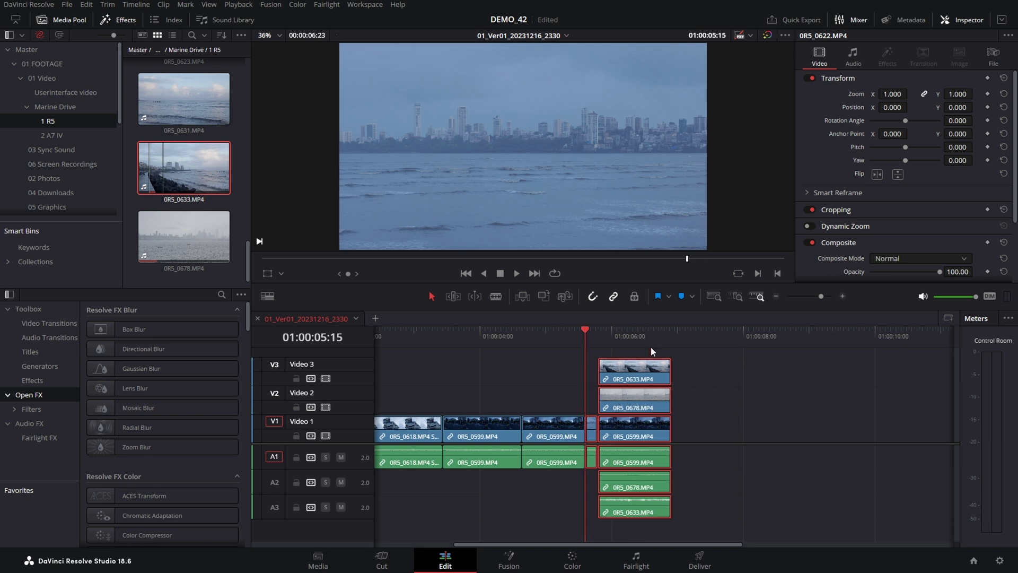
pyautogui.hotkey('ctrl', 's')
# Step: Add the 0R5_0631.MP4 clip from the media pool to Video 1 directly after the stacked clips
pyautogui.scroll(2, 634, 387)
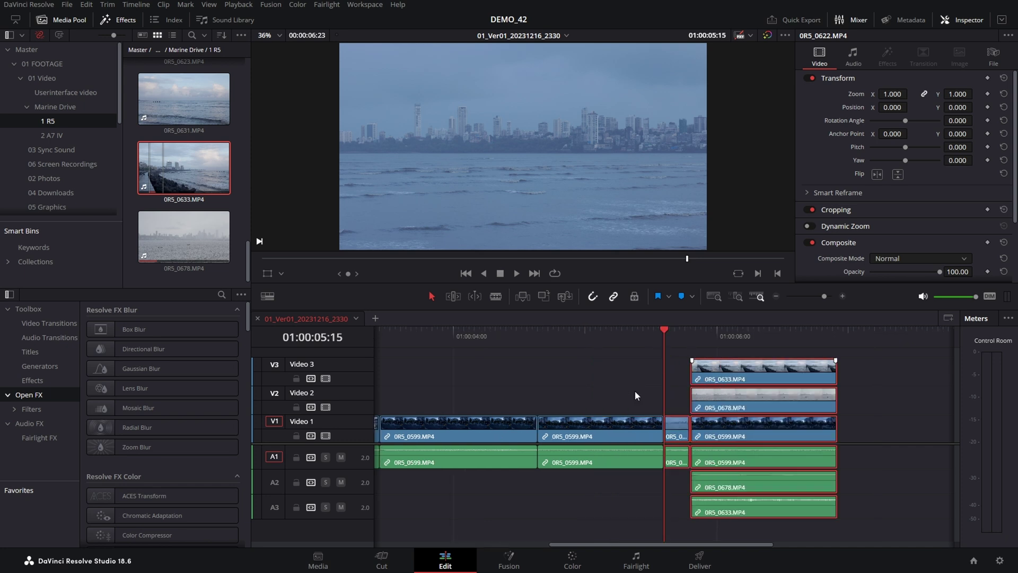
pyautogui.moveTo(694, 398); pyautogui.dragTo(236, 150)
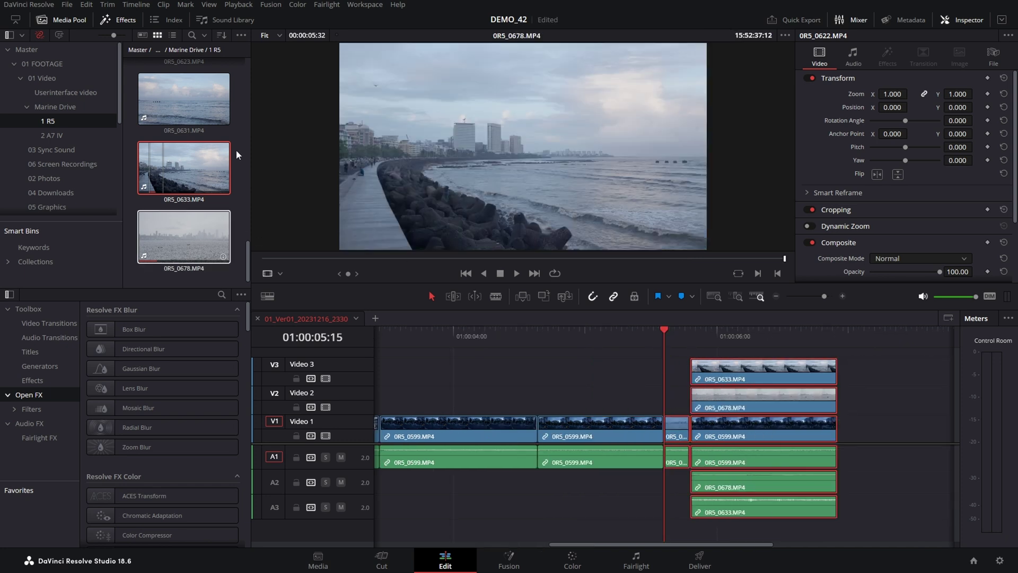
pyautogui.click(209, 122)
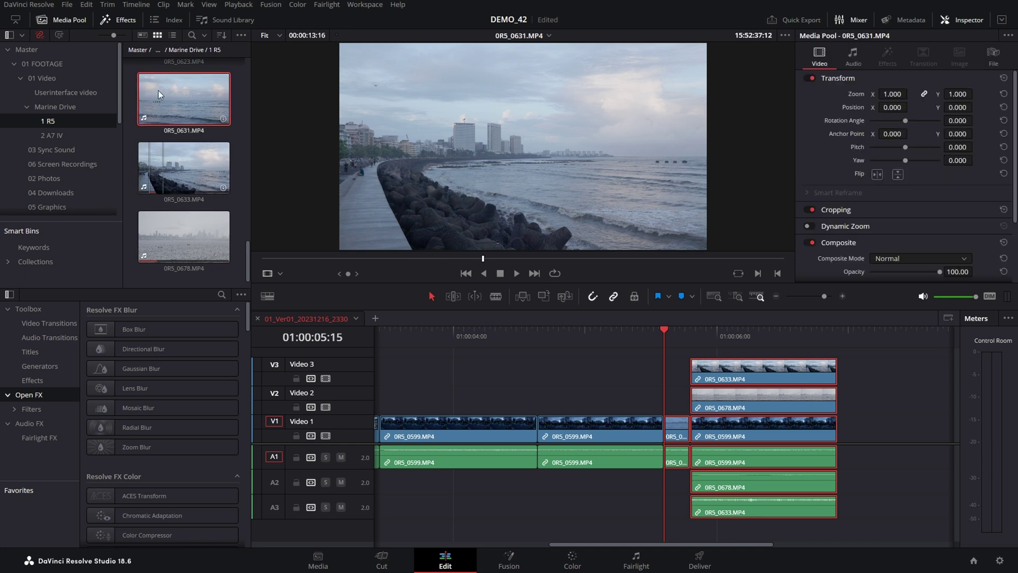
pyautogui.moveTo(158, 90); pyautogui.dragTo(849, 428)
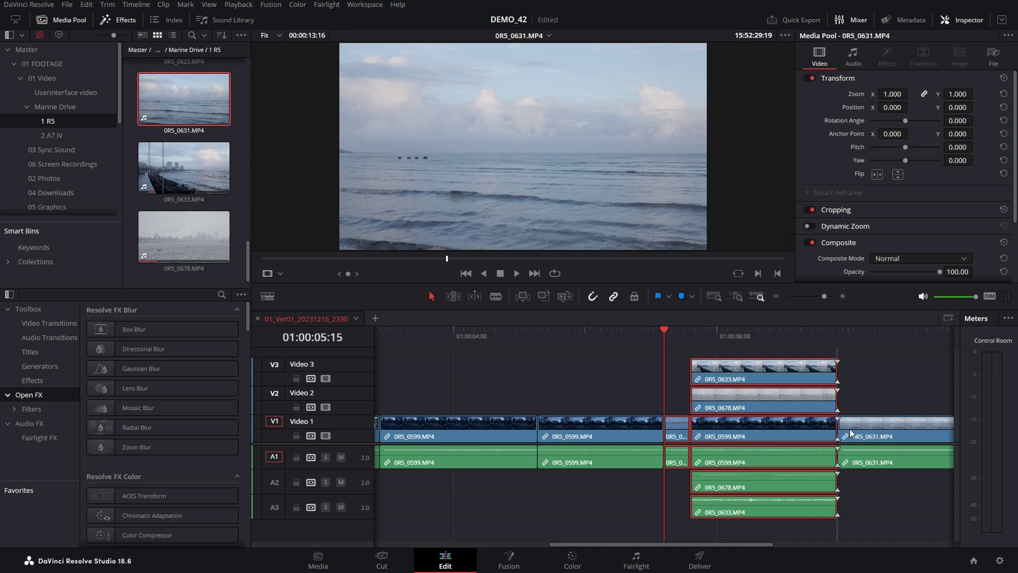
pyautogui.hotkey('ctrl', '-')
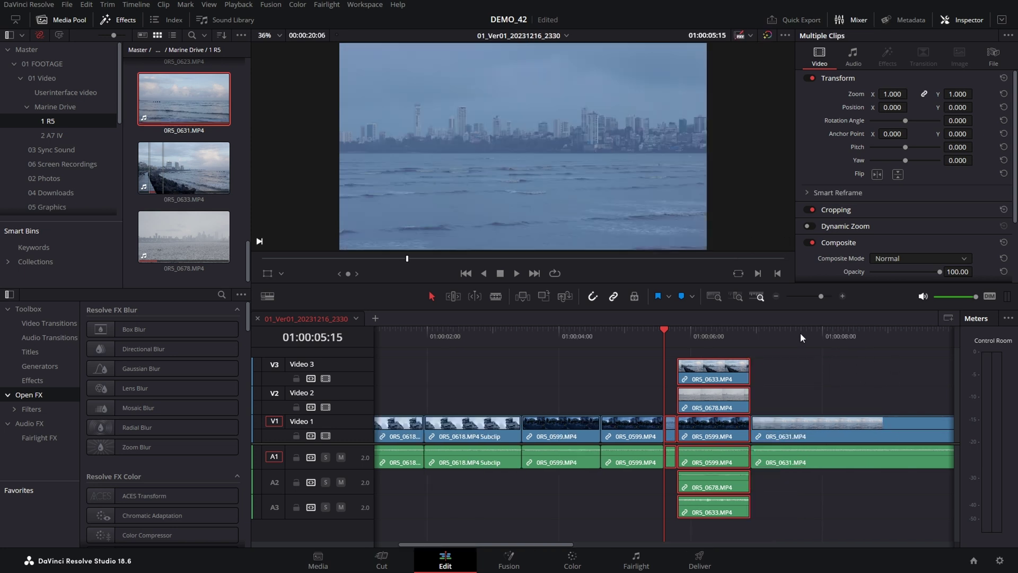
# Step: Trim the end of the 0R5_0631.MP4 clip on Video 1 to the playhead at 01:00:13:11
pyautogui.click(836, 338)
pyautogui.hotkey('ctrl', '-')
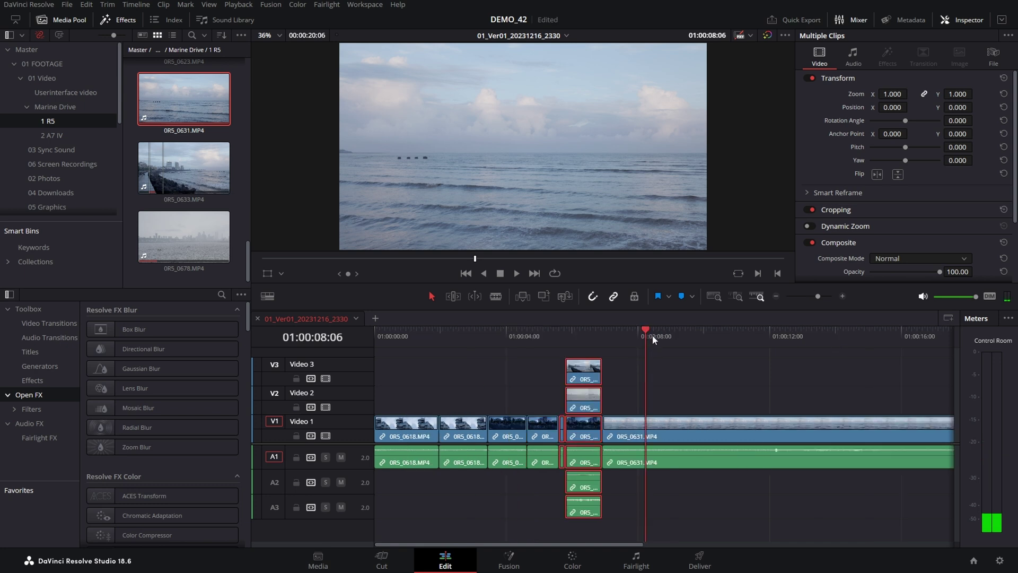
pyautogui.moveTo(652, 336); pyautogui.dragTo(817, 351)
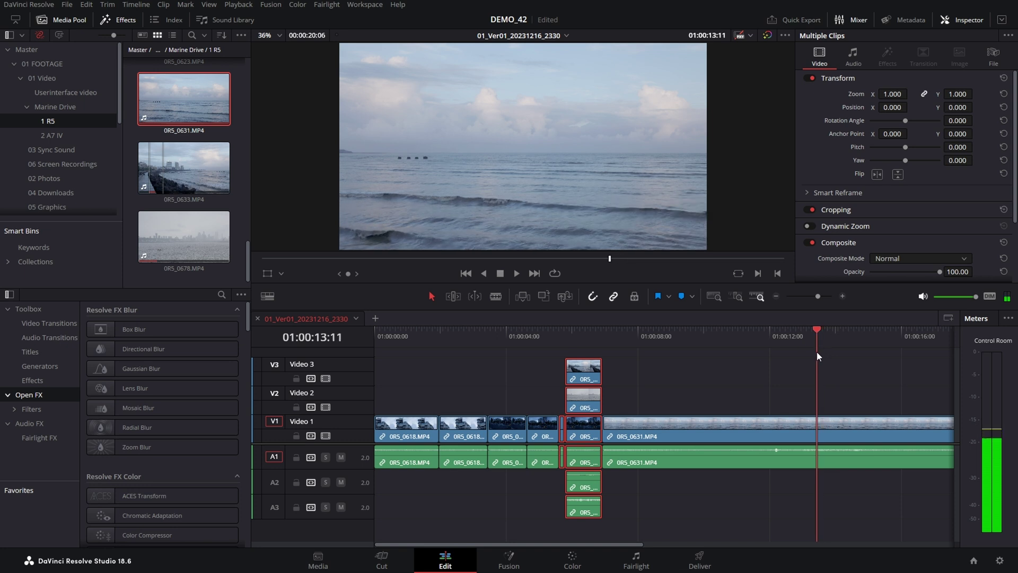
pyautogui.click(830, 423)
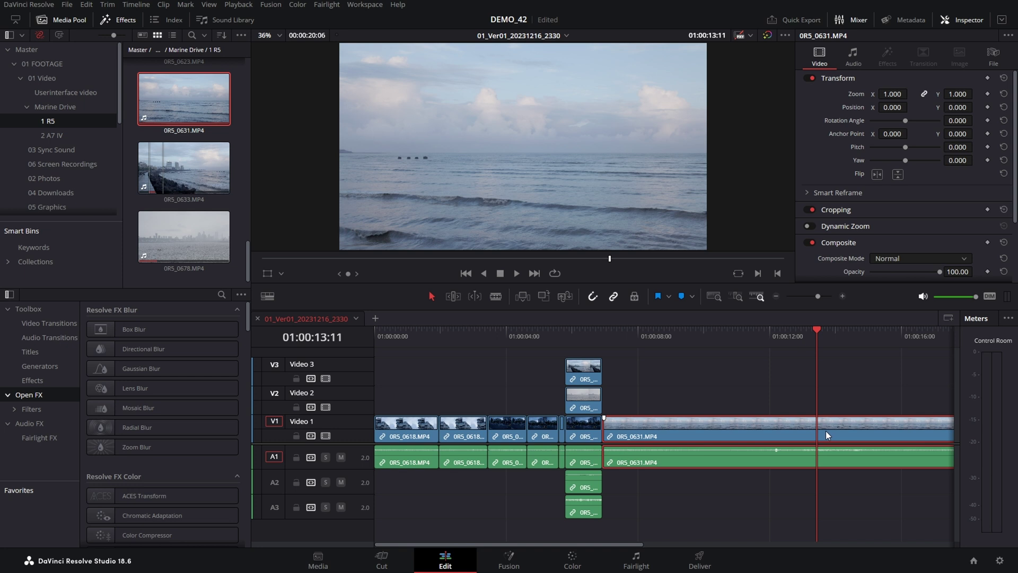
pyautogui.hscroll(4, 826, 431)
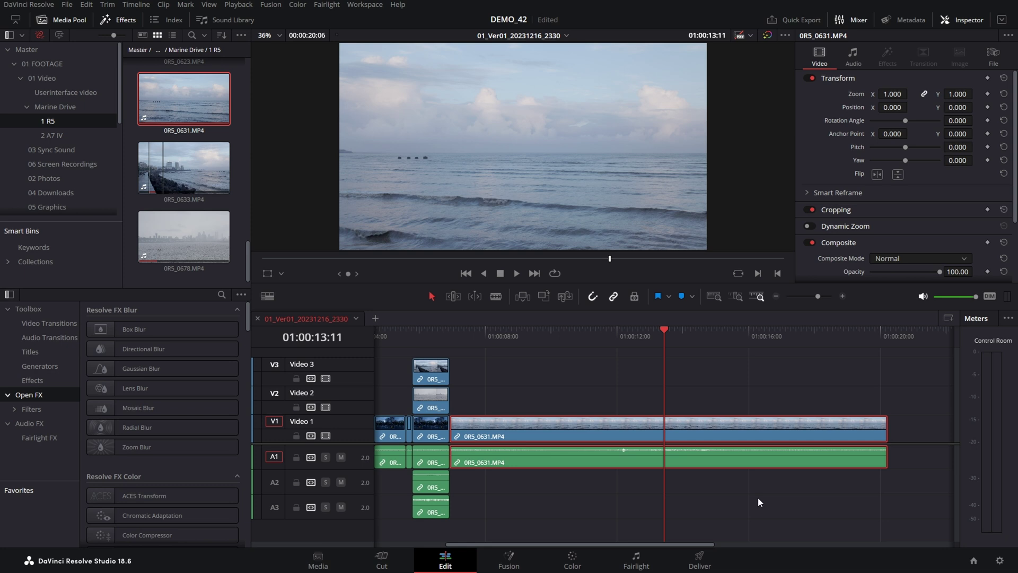
pyautogui.hotkey('shift', ']')
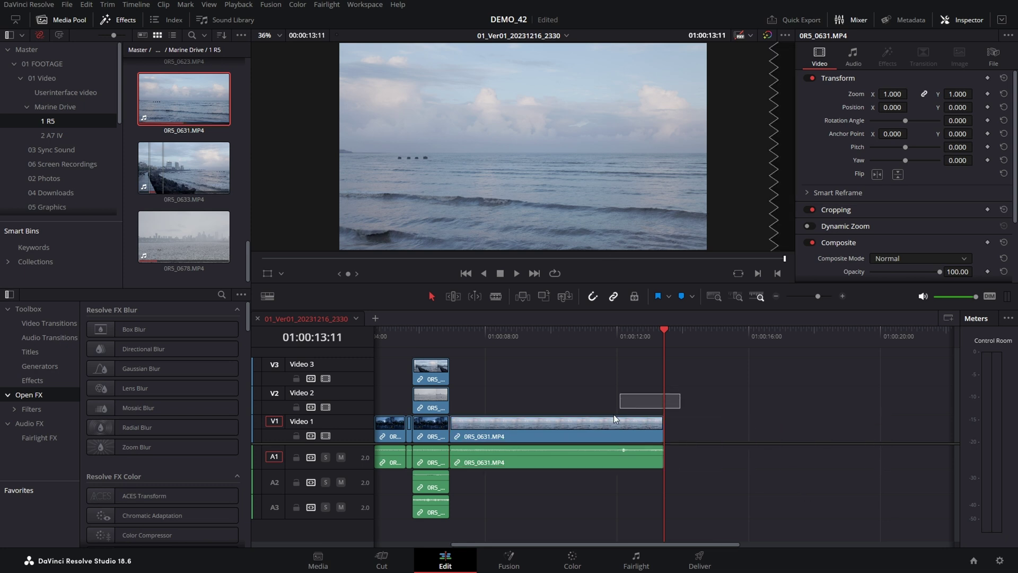
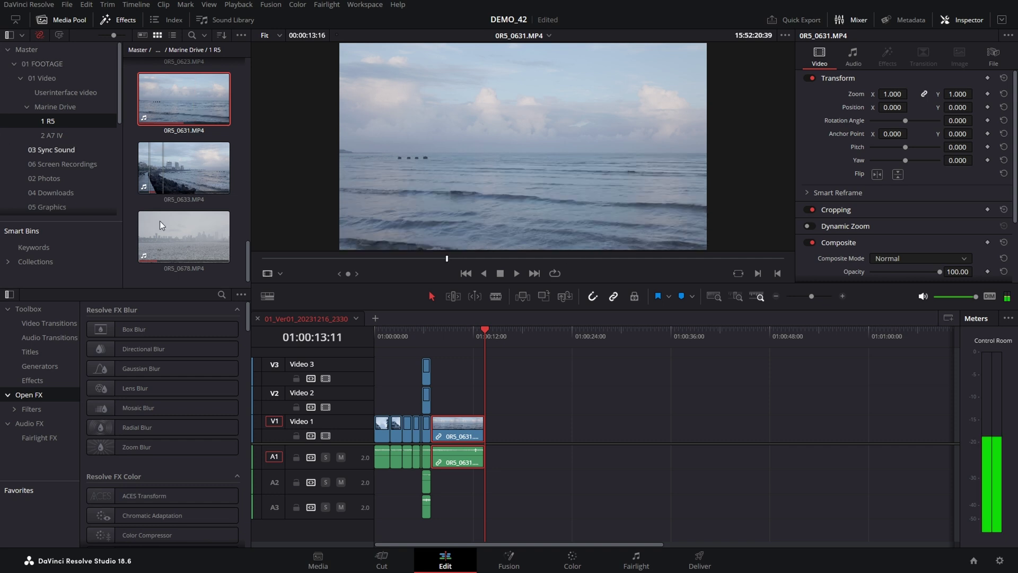
# Step: Mark a timeline range from 01:00:13:11 to 01:00:32:03 and return the playhead to the range's start
pyautogui.click(462, 421)
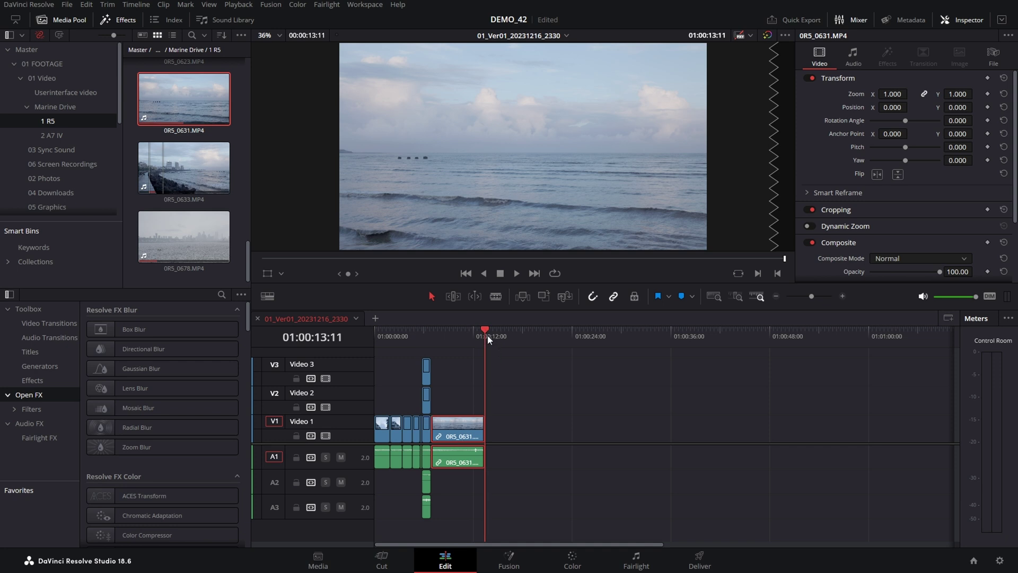
pyautogui.press('space')
pyautogui.moveTo(391, 403); pyautogui.dragTo(488, 378)
pyautogui.press('i')
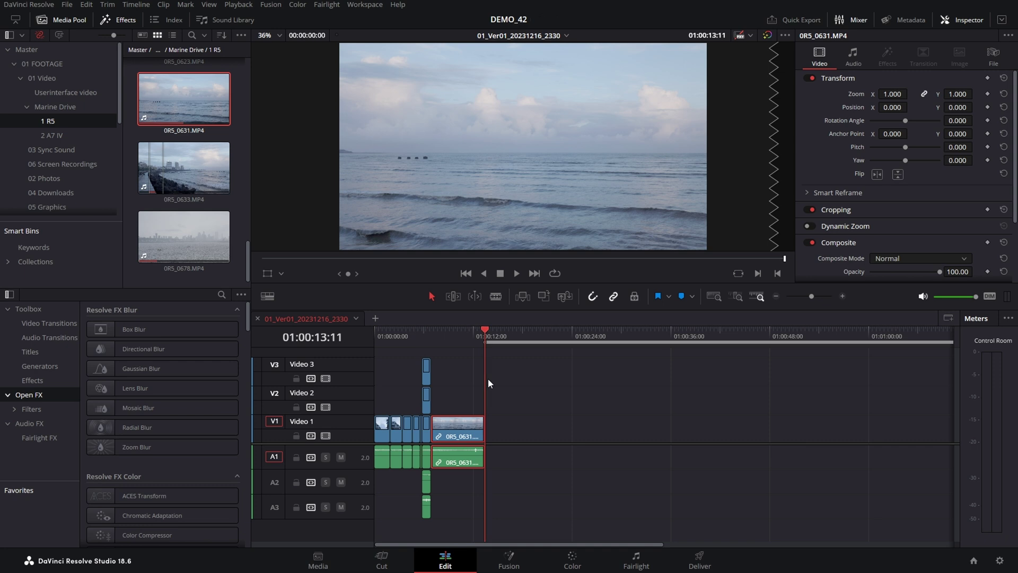
pyautogui.moveTo(485, 334); pyautogui.dragTo(602, 336)
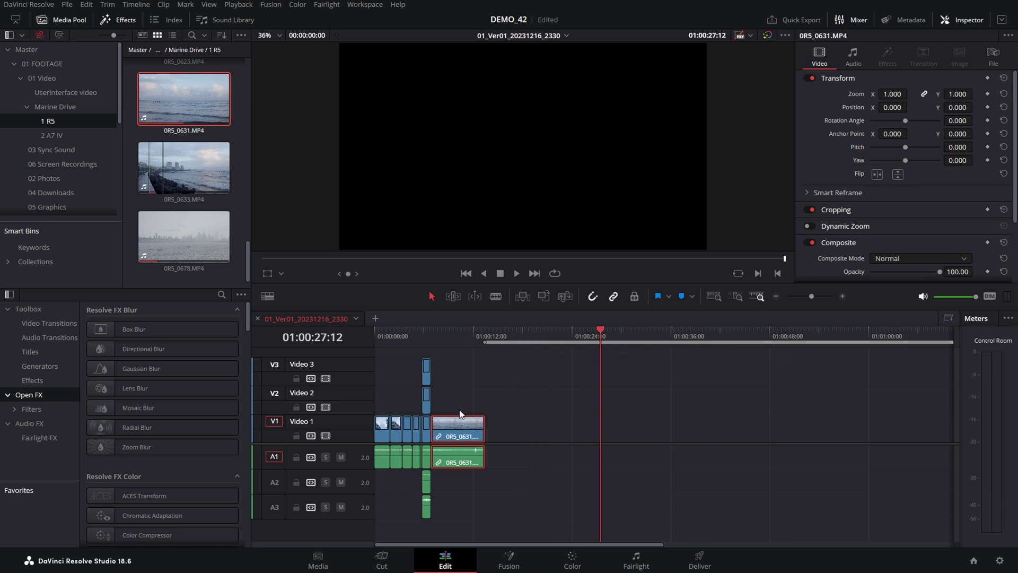
pyautogui.moveTo(494, 336); pyautogui.dragTo(639, 347)
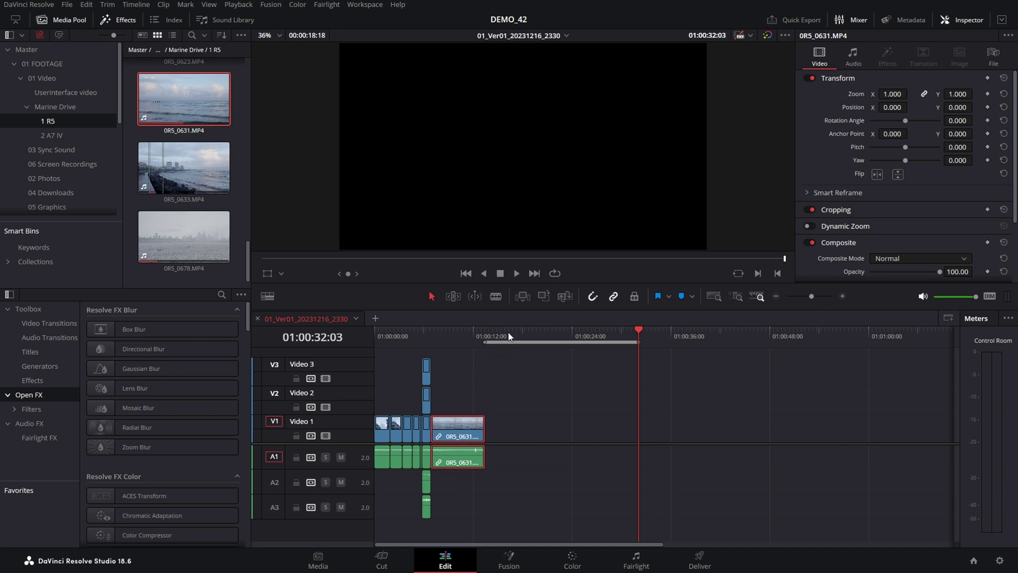
pyautogui.click(485, 335)
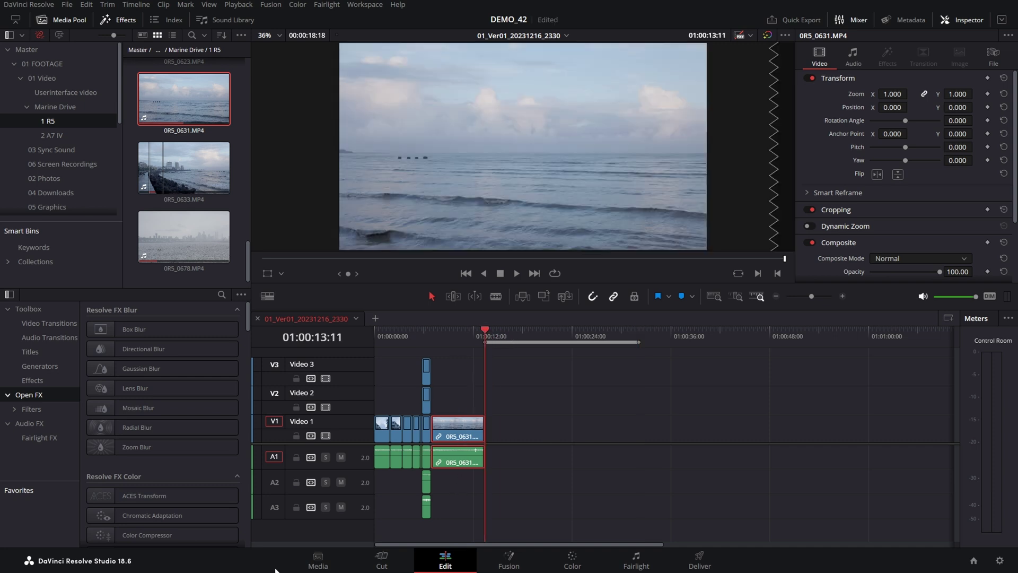
pyautogui.press('F10')
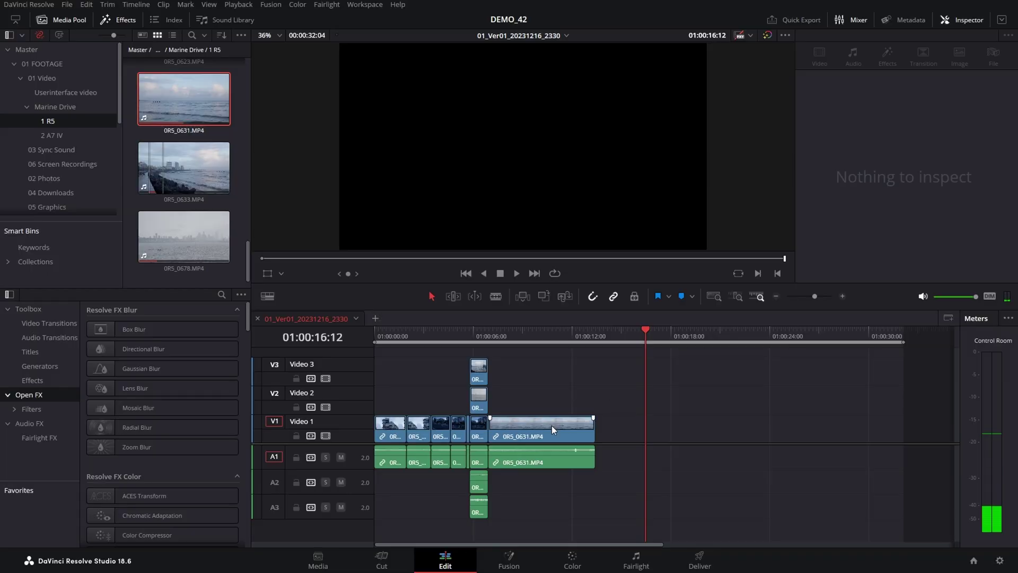
# Step: Duplicate the 0R5_0631.MP4 clip with its audio directly after the original and slightly extend the copy's end
pyautogui.click(538, 426)
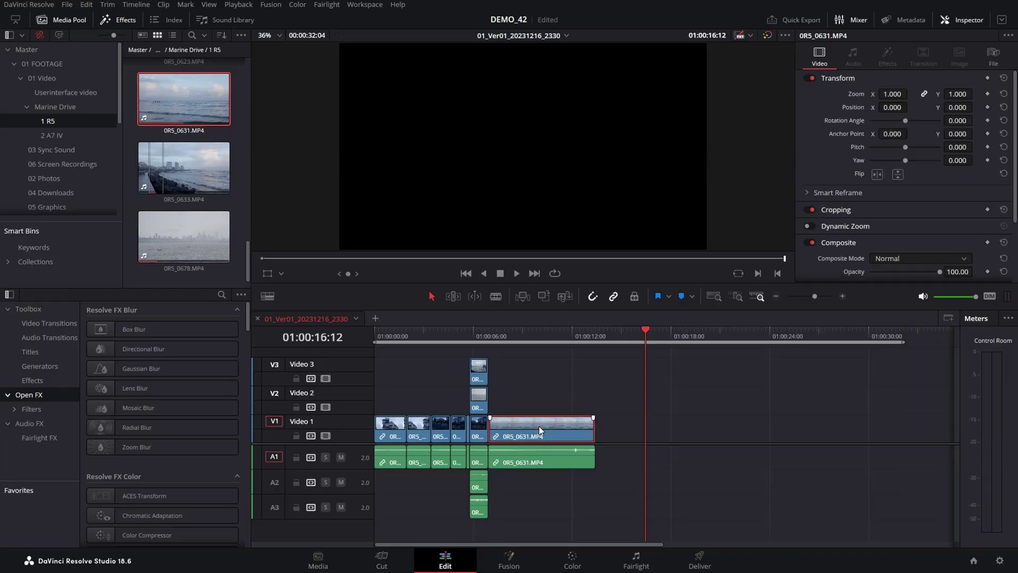
pyautogui.keyDown('ctrl'); pyautogui.click(544, 463); pyautogui.keyUp('ctrl')
pyautogui.moveTo(520, 434); pyautogui.dragTo(631, 428)
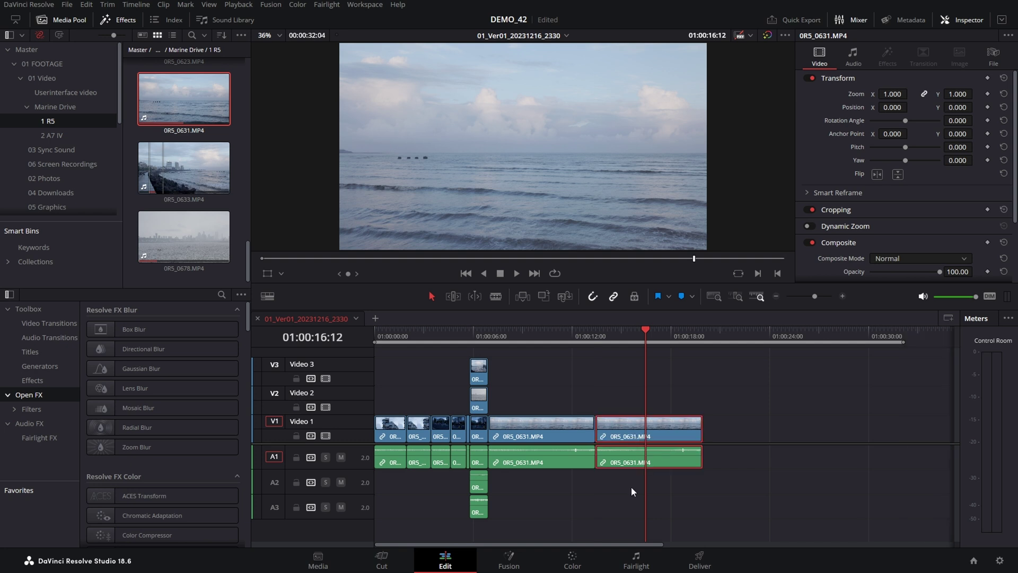
pyautogui.moveTo(609, 341); pyautogui.dragTo(587, 339)
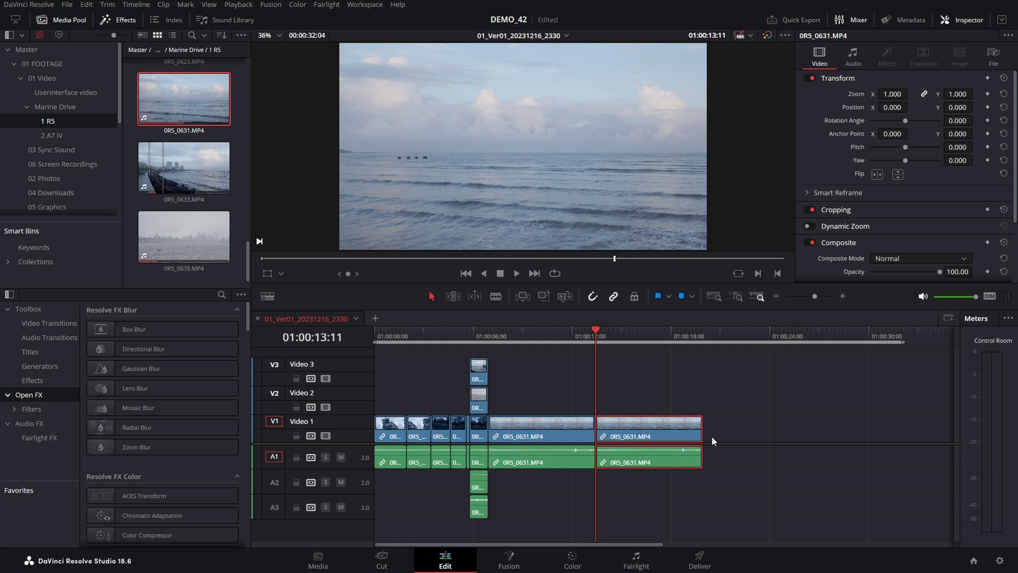
pyautogui.moveTo(696, 429); pyautogui.dragTo(718, 429)
# Step: Ripple-trim the start of the second 0R5_0631.MP4 clip to the playhead at 01:00:19:24
pyautogui.moveTo(677, 334); pyautogui.dragTo(704, 343)
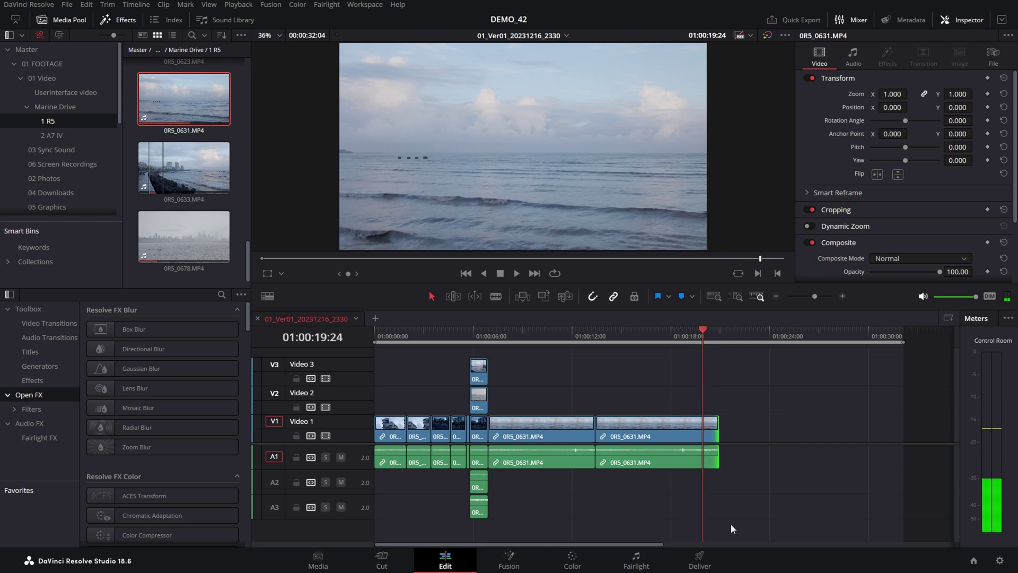
pyautogui.hotkey('shift', 'v')
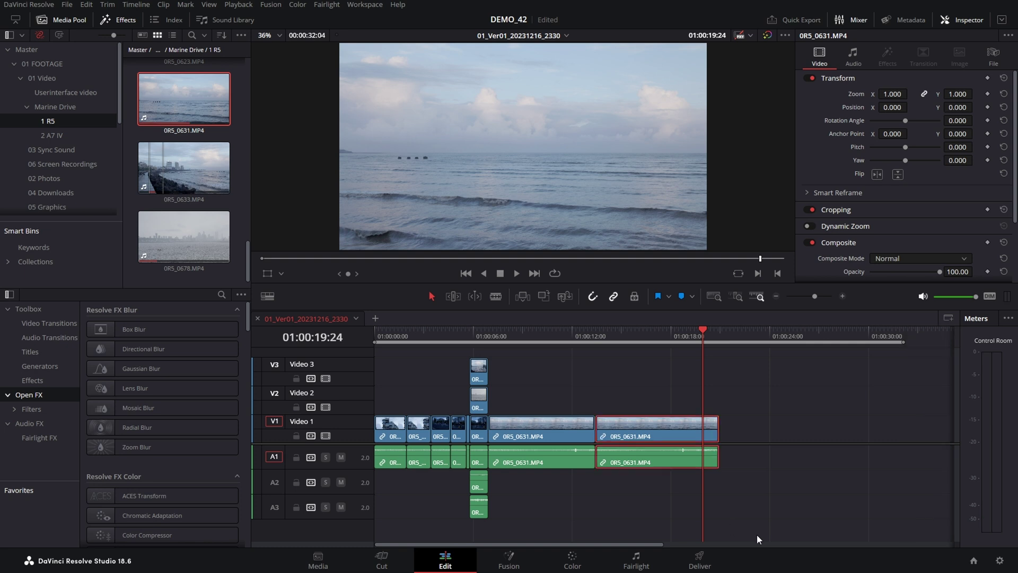
pyautogui.hotkey('ctrl', 'shift', '[')
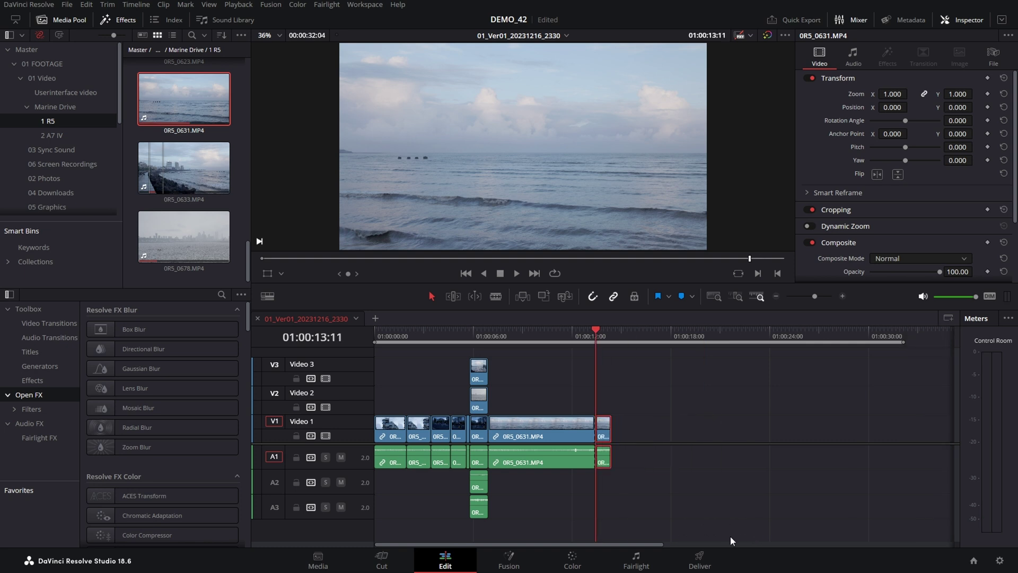
# Step: Scrub through the trimmed second 0R5_0631.MP4 clip to 01:00:14:01 to examine its footage
pyautogui.hotkey('ctrl', '=')
pyautogui.hotkey('ctrl', '=')
pyautogui.moveTo(664, 337); pyautogui.dragTo(744, 345)
pyautogui.hotkey('ctrl', '-')
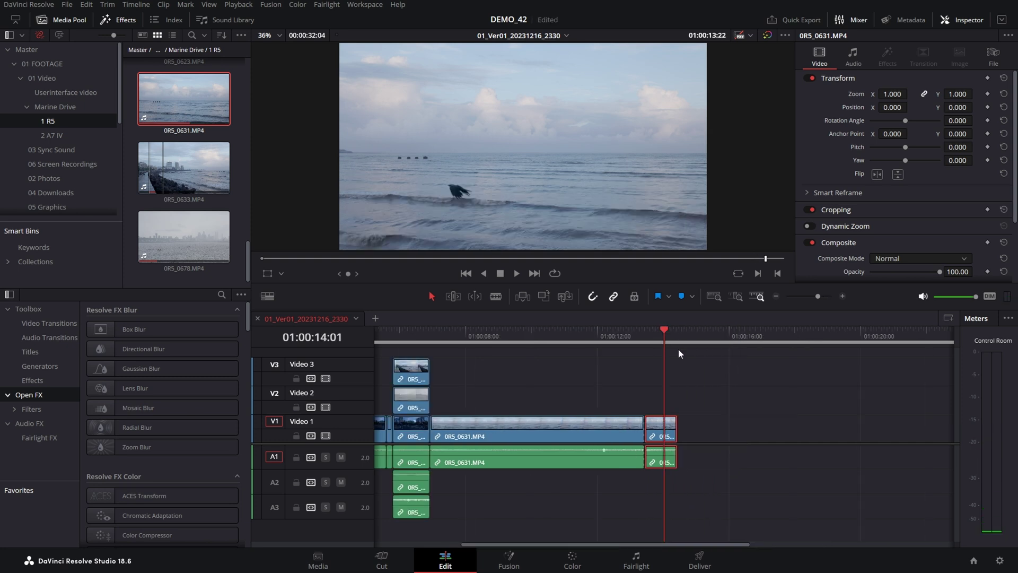
pyautogui.hotkey('ctrl', '=')
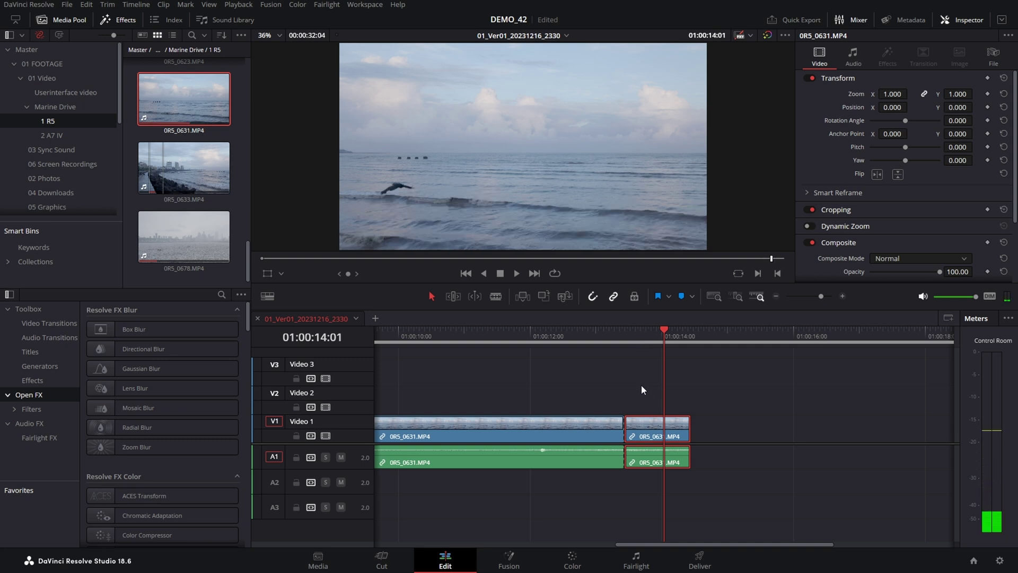
pyautogui.hotkey('ctrl', '-')
pyautogui.hotkey('ctrl', '-')
# Step: Move the playhead to 01:00:06:17, select the Audio 2 and Audio 3 clips with their linked video, and clear the selection
pyautogui.click(488, 340)
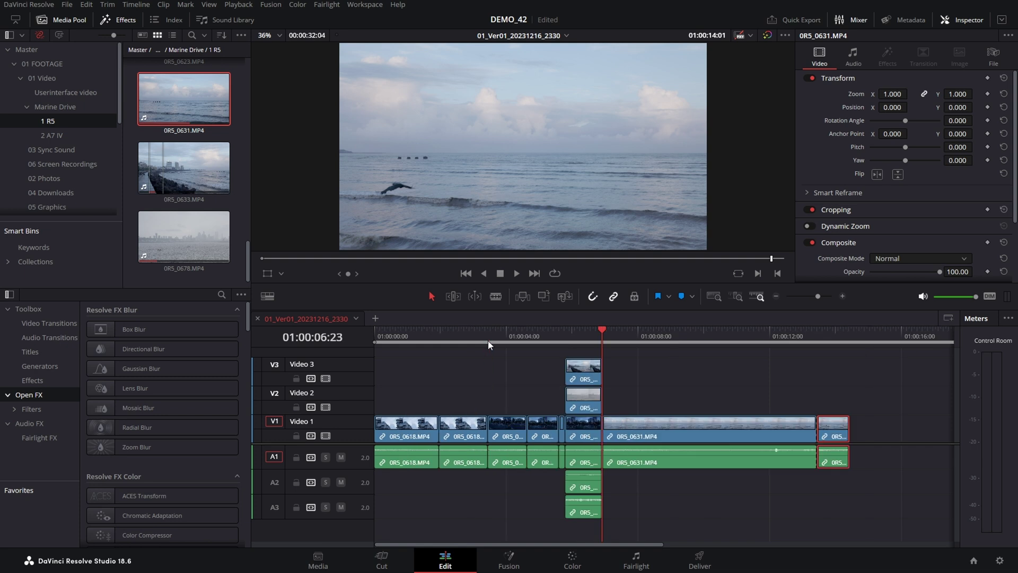
pyautogui.hotkey('ctrl', '=')
pyautogui.hotkey('ctrl', '=')
pyautogui.hotkey('ctrl', '=')
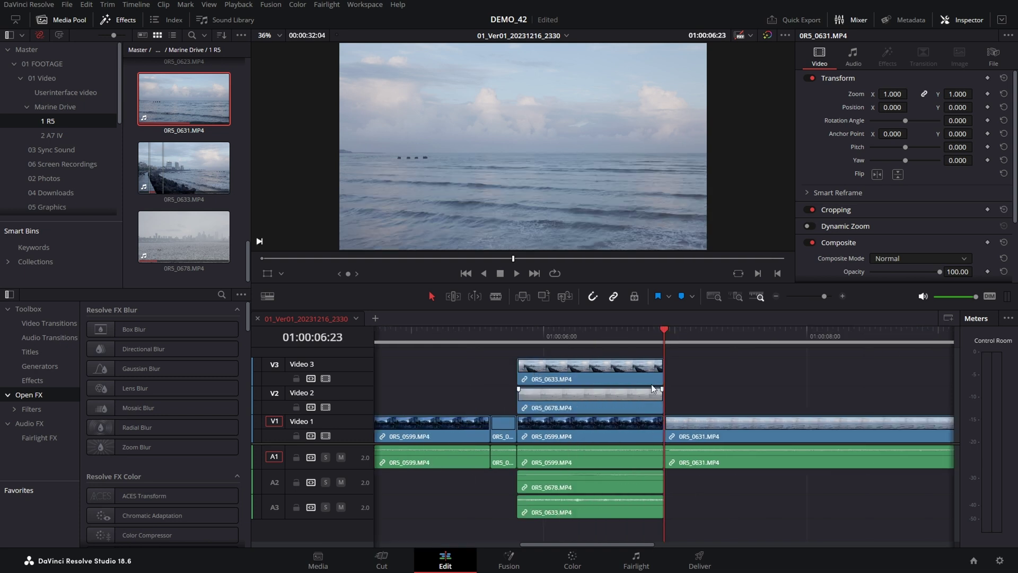
pyautogui.click(706, 353)
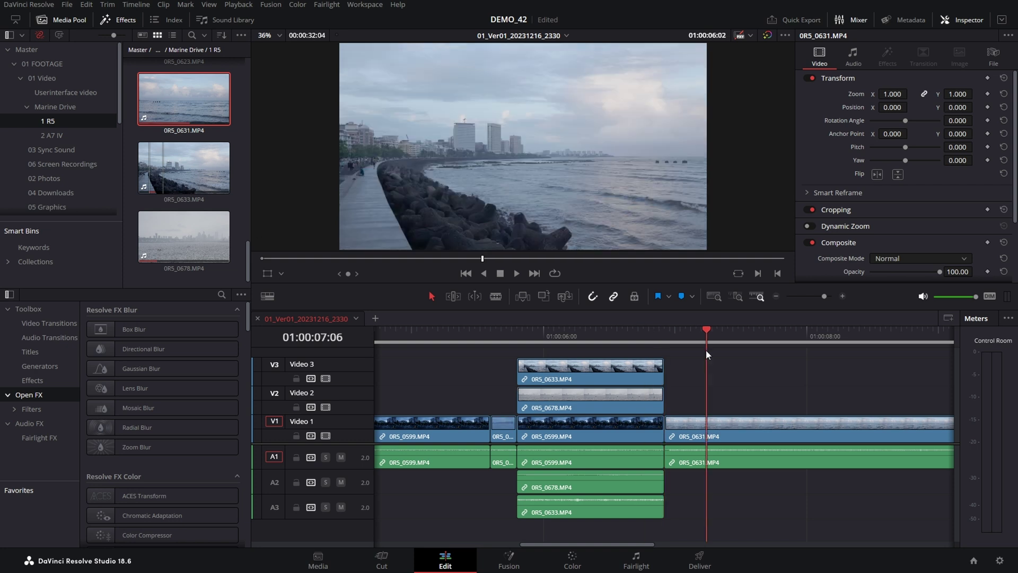
pyautogui.moveTo(605, 338); pyautogui.dragTo(635, 345)
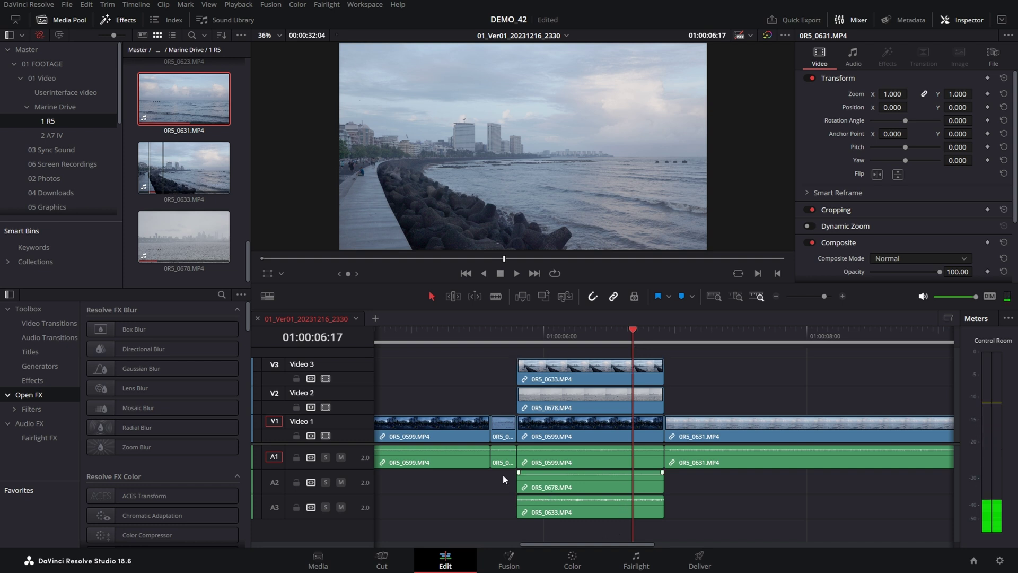
pyautogui.moveTo(492, 480); pyautogui.dragTo(722, 509)
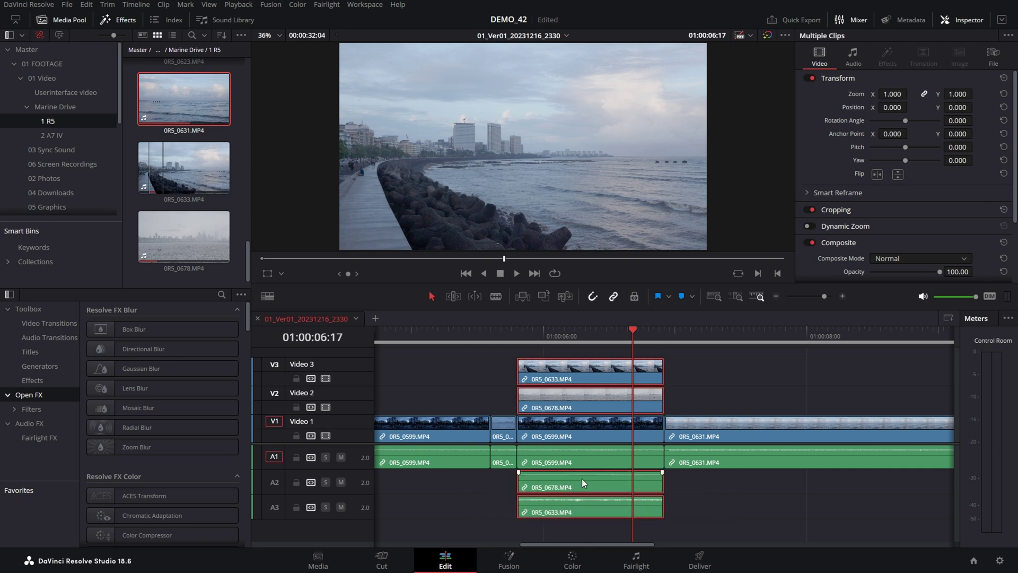
pyautogui.click(501, 369)
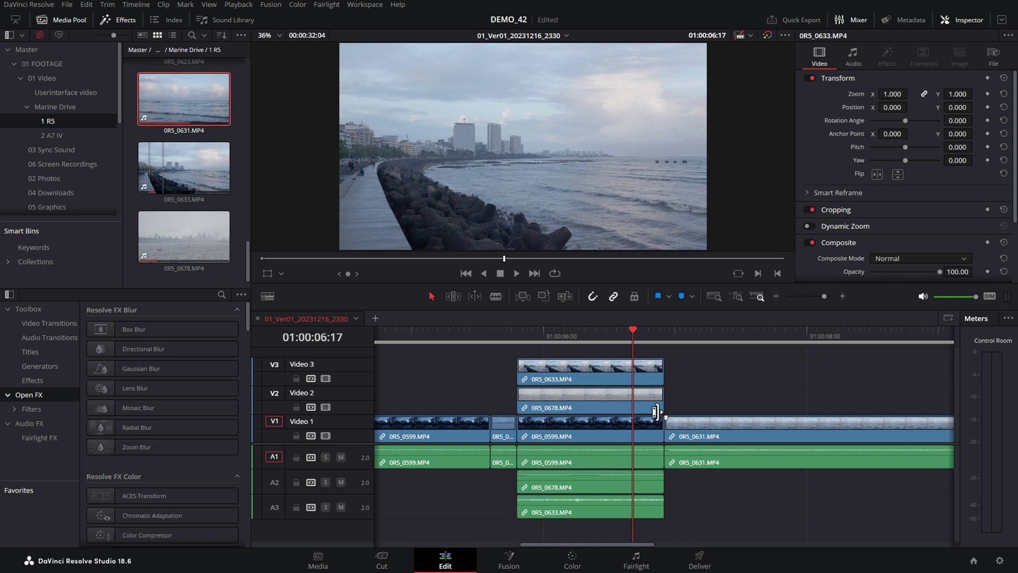
# Step: Delete only the 0R5_0678.MP4 audio on Audio 2 with linked selection turned off, and undo the deletion
pyautogui.click(614, 297)
pyautogui.click(621, 490)
pyautogui.press('Delete')
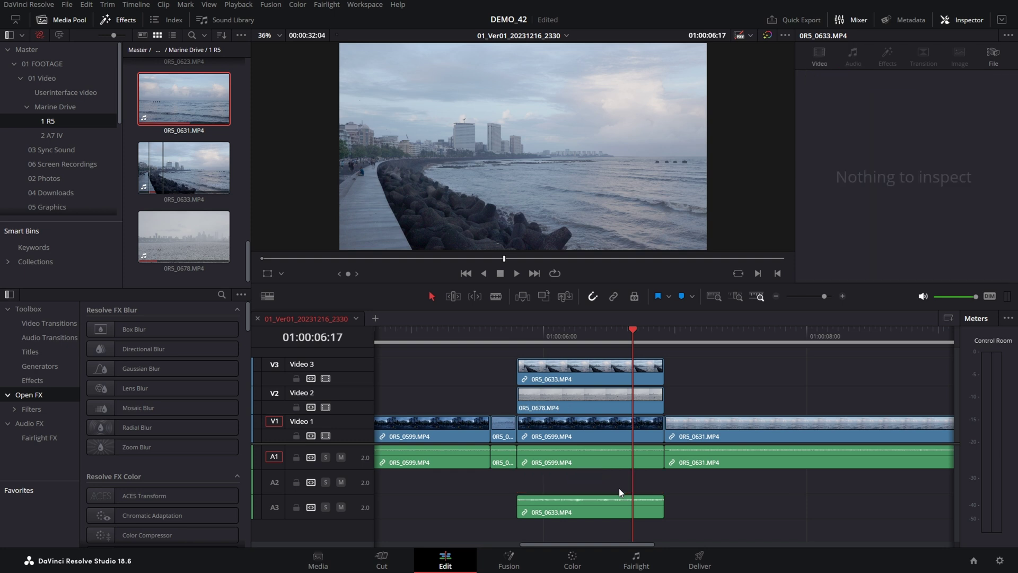
pyautogui.hotkey('ctrl', 'z')
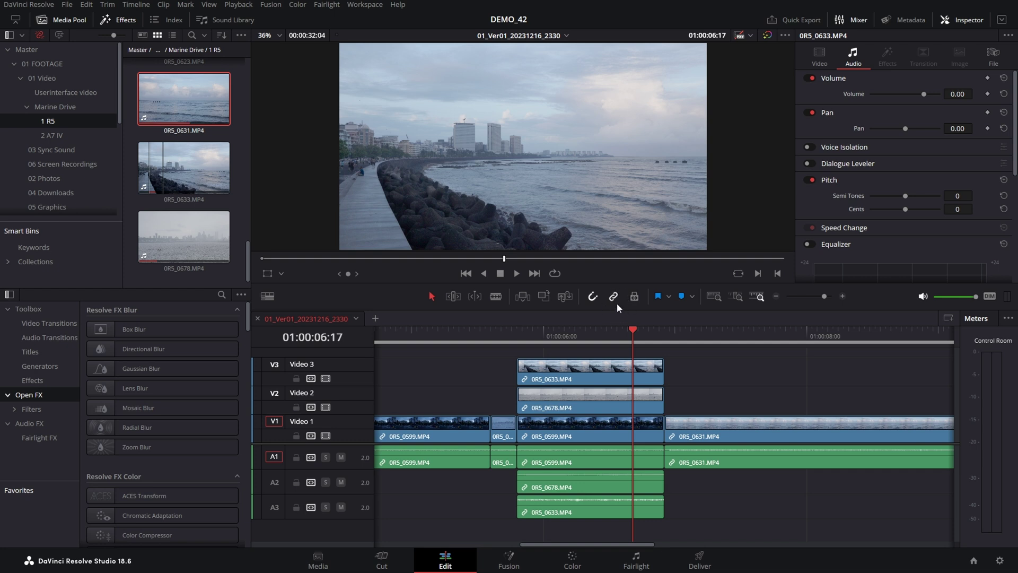
# Step: With linked selection turned on, delete only the audio of the 0R5_0678.MP4 and 0R5_0633.MP4 clips on Audio 2 and Audio 3, and undo the deletion
pyautogui.click(615, 298)
pyautogui.click(638, 419)
pyautogui.keyDown('ctrl'); pyautogui.click(574, 481); pyautogui.keyUp('ctrl')
pyautogui.click(592, 488)
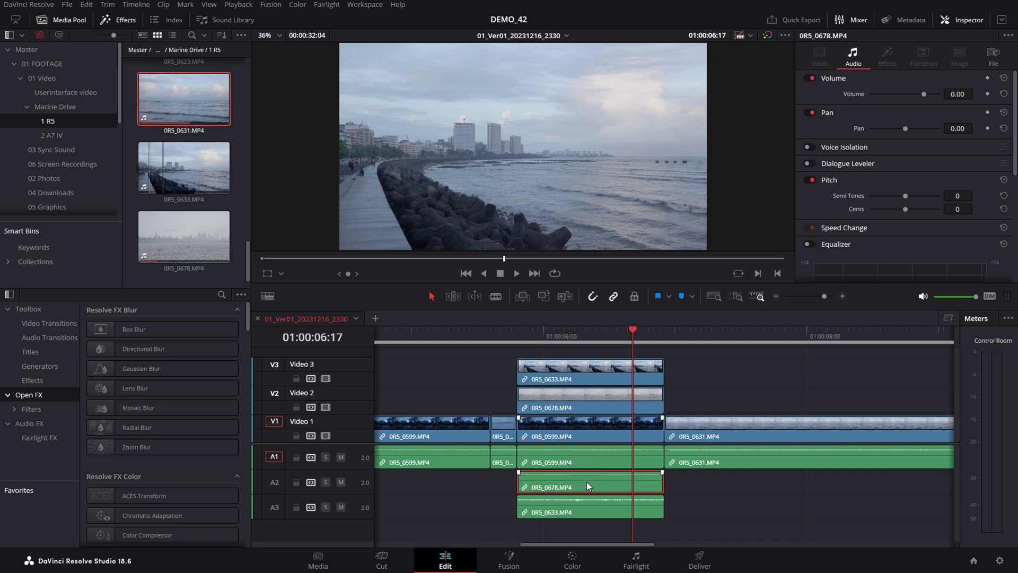
pyautogui.keyDown('ctrl'); pyautogui.click(574, 511); pyautogui.keyUp('ctrl')
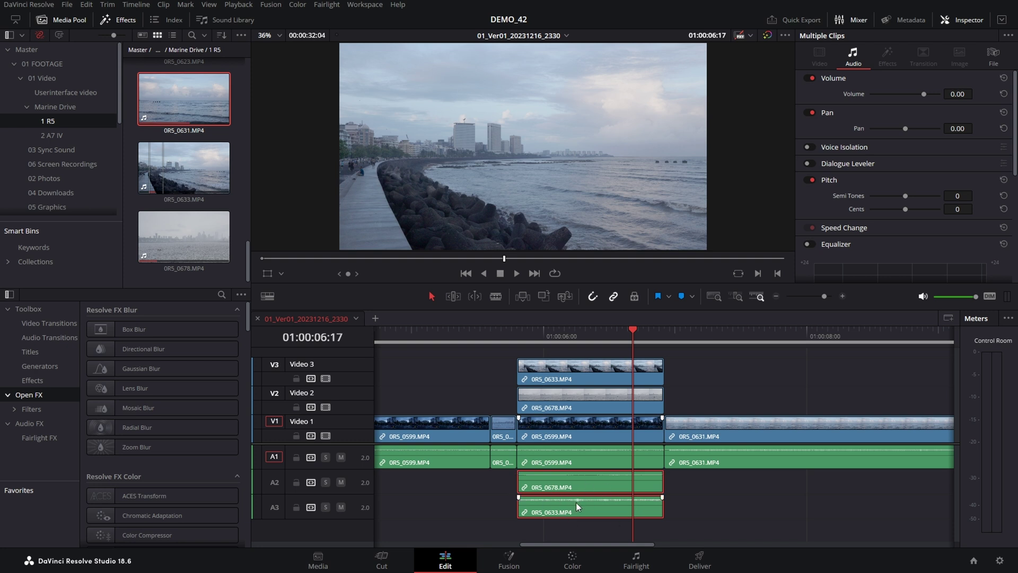
pyautogui.press('Delete')
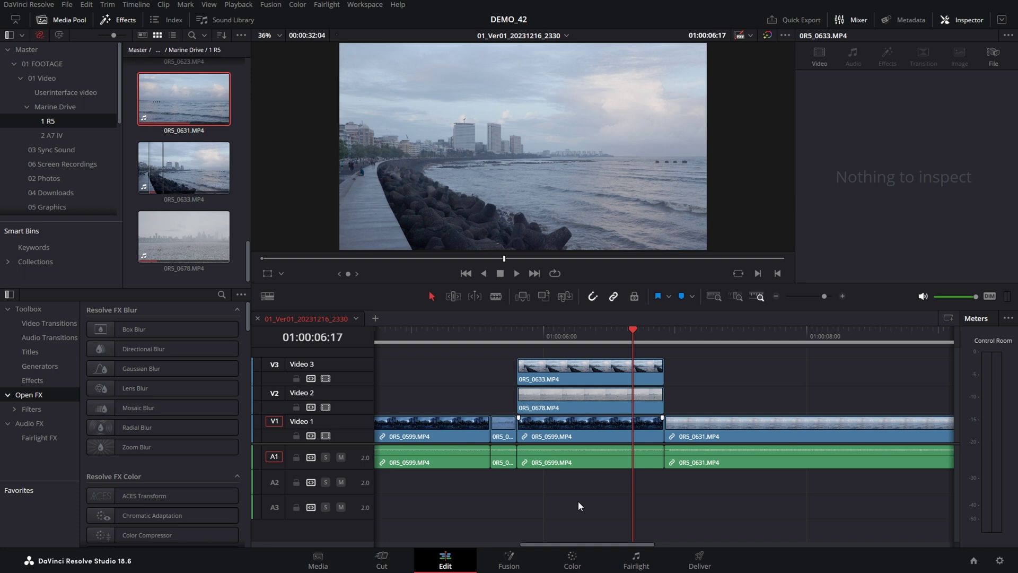
pyautogui.hotkey('ctrl', 'z')
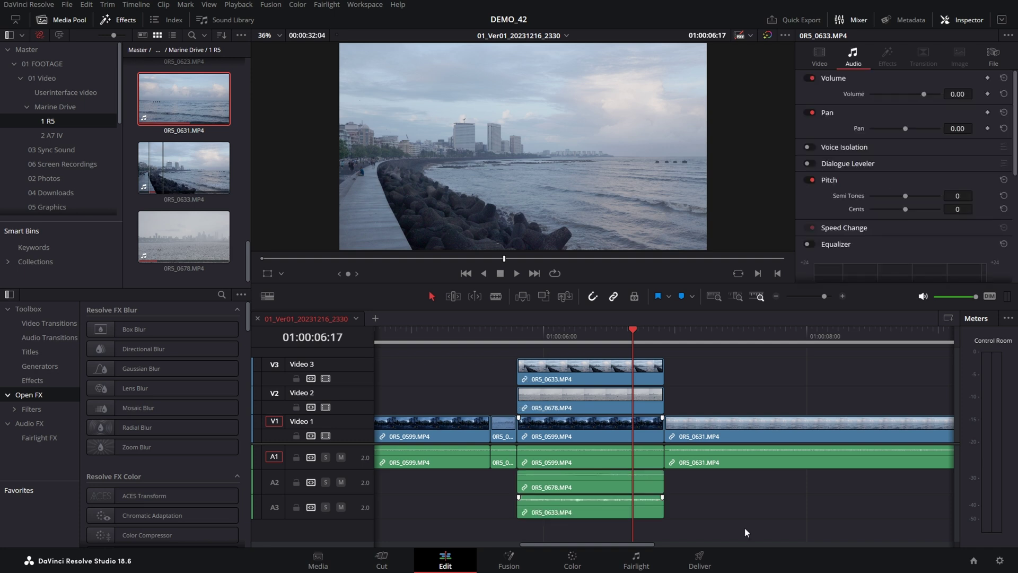
# Step: Select only the stacked audio clips on Audio 2 and Audio 3 and shorten their ends together
pyautogui.moveTo(743, 517); pyautogui.dragTo(556, 483)
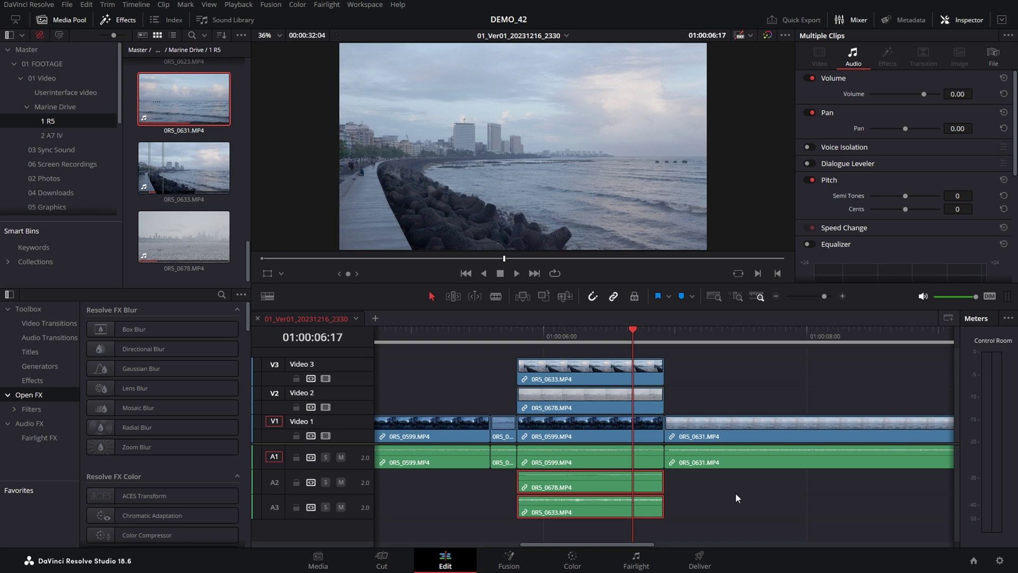
pyautogui.moveTo(663, 483); pyautogui.dragTo(561, 523)
# Step: Split the selected Audio 2 and Audio 3 clips at 01:00:06:01, and undo the split
pyautogui.press('Left')
pyautogui.press('Left')
pyautogui.press('Left')
pyautogui.press('Left')
pyautogui.press('Left')
pyautogui.press('Left')
pyautogui.press('Left')
pyautogui.press('Left')
pyautogui.press('Left')
pyautogui.press('Left')
pyautogui.press('Left')
pyautogui.press('Left')
pyautogui.press('Left')
pyautogui.press('Left')
pyautogui.press('Left')
pyautogui.press('Left')
pyautogui.moveTo(565, 518)
pyautogui.hotkey('ctrl', 'b')
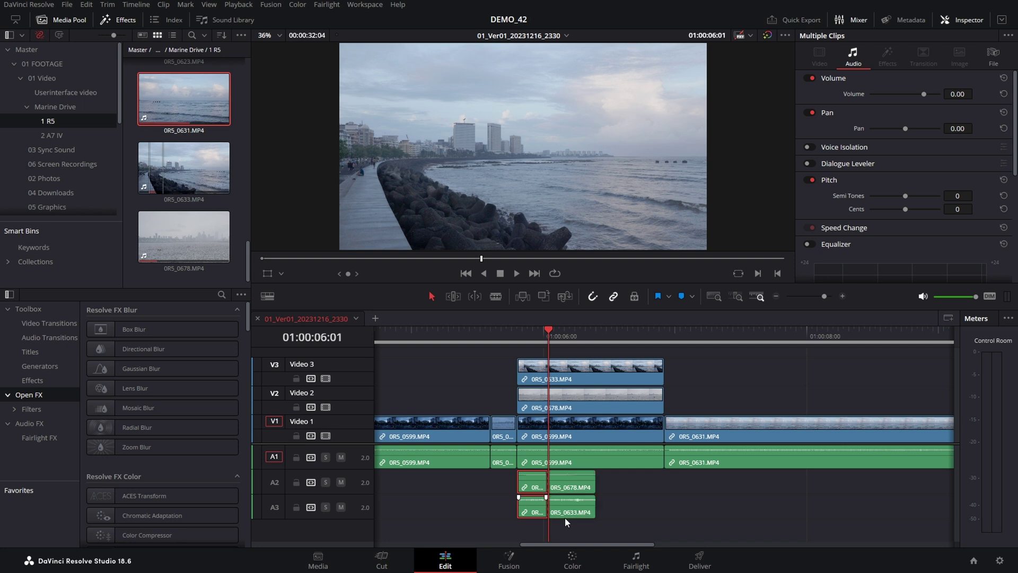
pyautogui.hotkey('ctrl', 'z')
pyautogui.hotkey('ctrl', 's')
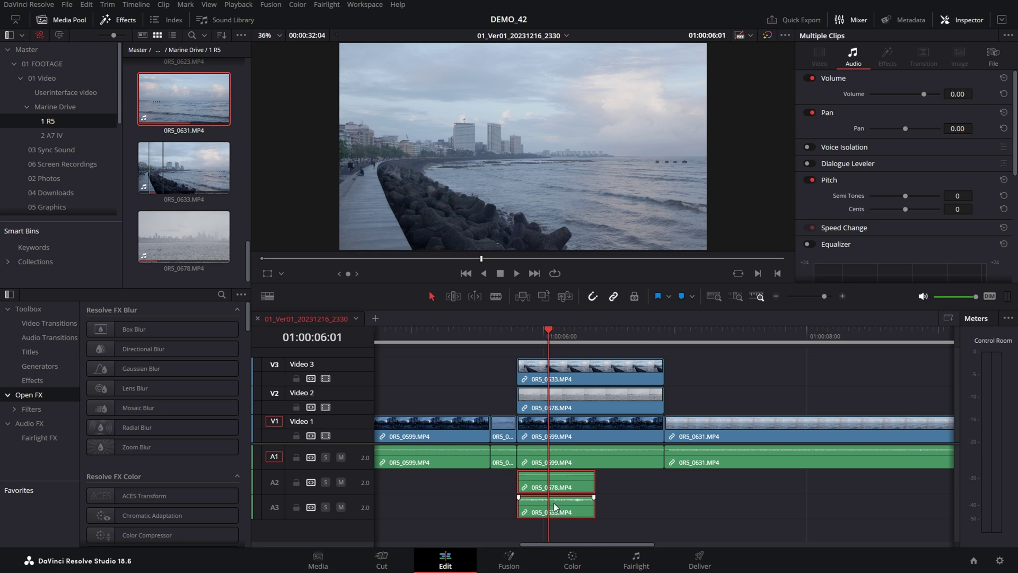
pyautogui.hotkey('ctrl', 'z')
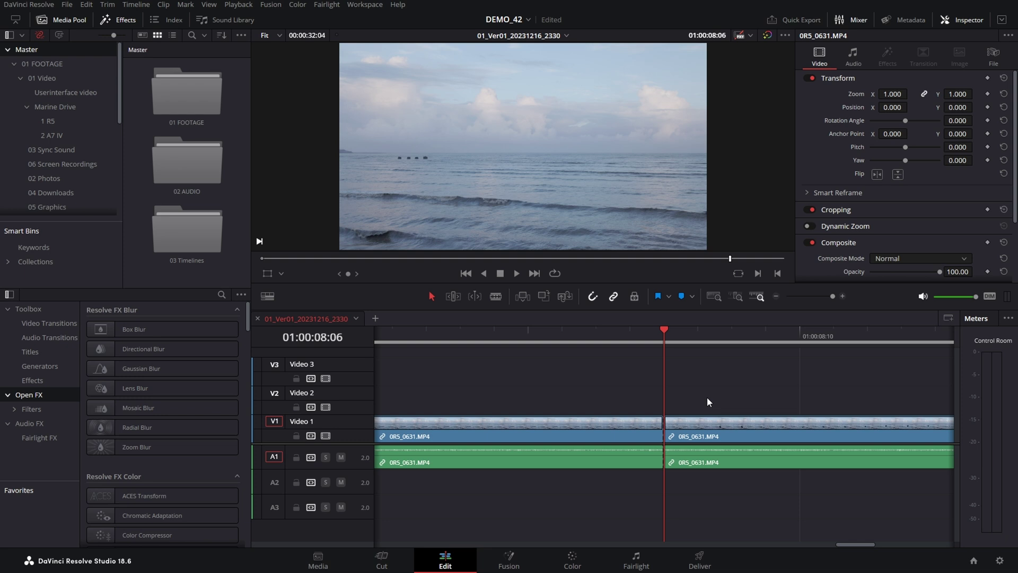
# Step: Step frame by frame across the cut between the two 0R5_0631.MP4 clips to examine the frames around 01:00:08:06
pyautogui.moveTo(700, 344)
pyautogui.mouseDown()
pyautogui.moveTo(556, 336)
pyautogui.moveTo(699, 343)
pyautogui.mouseUp()
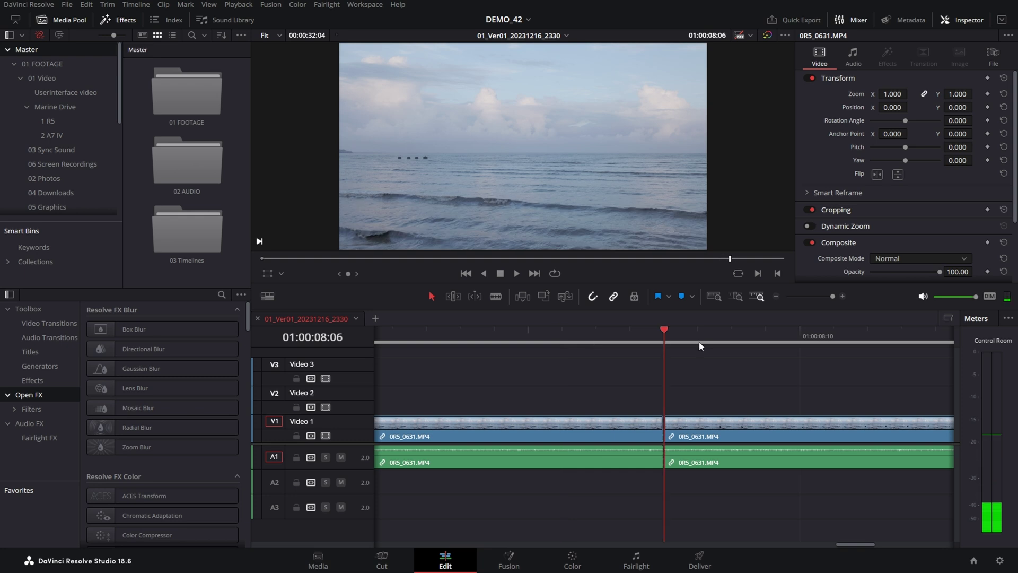
pyautogui.press('Right')
pyautogui.press('Left')
pyautogui.press('Left')
pyautogui.press('Right')
pyautogui.press('Right')
pyautogui.press('Right')
pyautogui.press('Left')
pyautogui.press('Right')
pyautogui.press('Right')
pyautogui.press('Left')
pyautogui.press('Left')
pyautogui.press('Left')
pyautogui.press('Right')
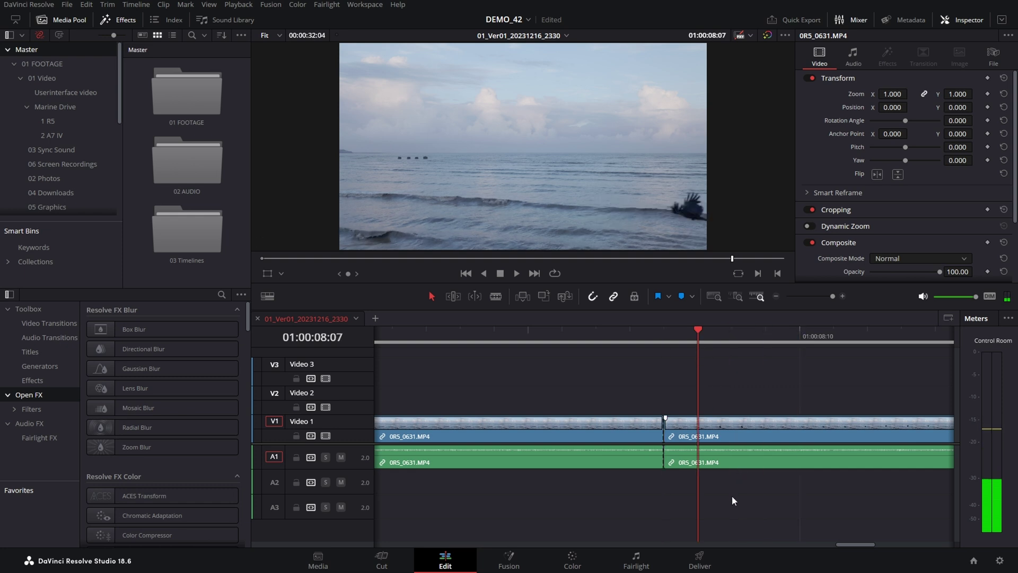
# Step: Select the second 0R5_0631.MP4 clip, move it one frame later to 01:00:08:07, and nudge it back one frame
pyautogui.click(727, 433)
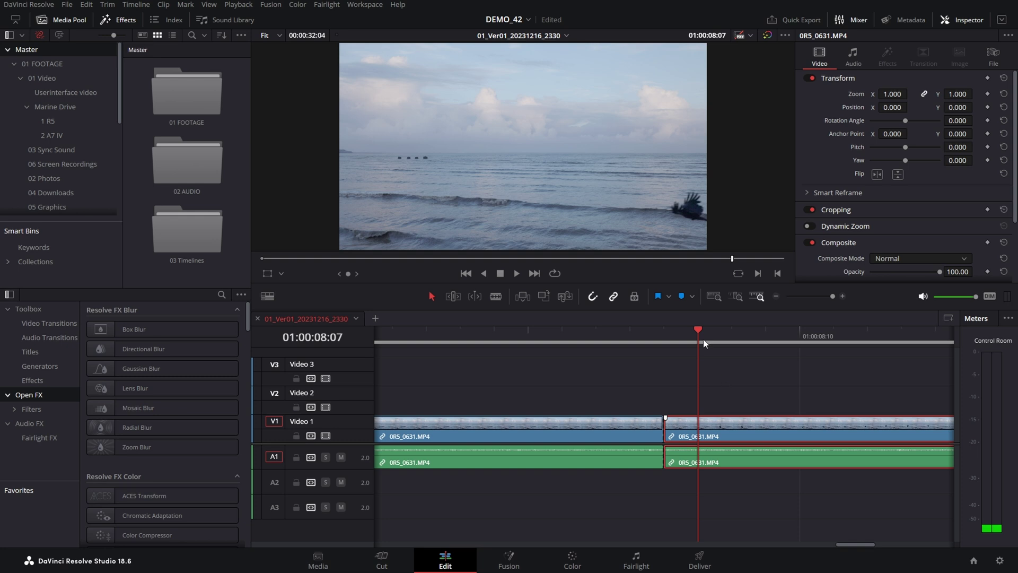
pyautogui.press('Left')
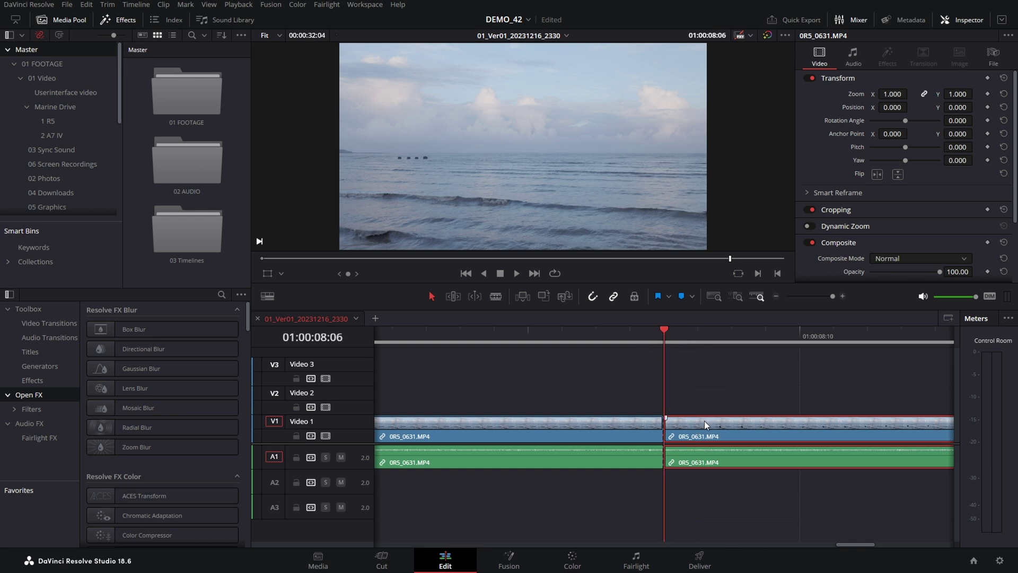
pyautogui.moveTo(701, 428); pyautogui.dragTo(814, 429)
pyautogui.moveTo(661, 325); pyautogui.dragTo(704, 380)
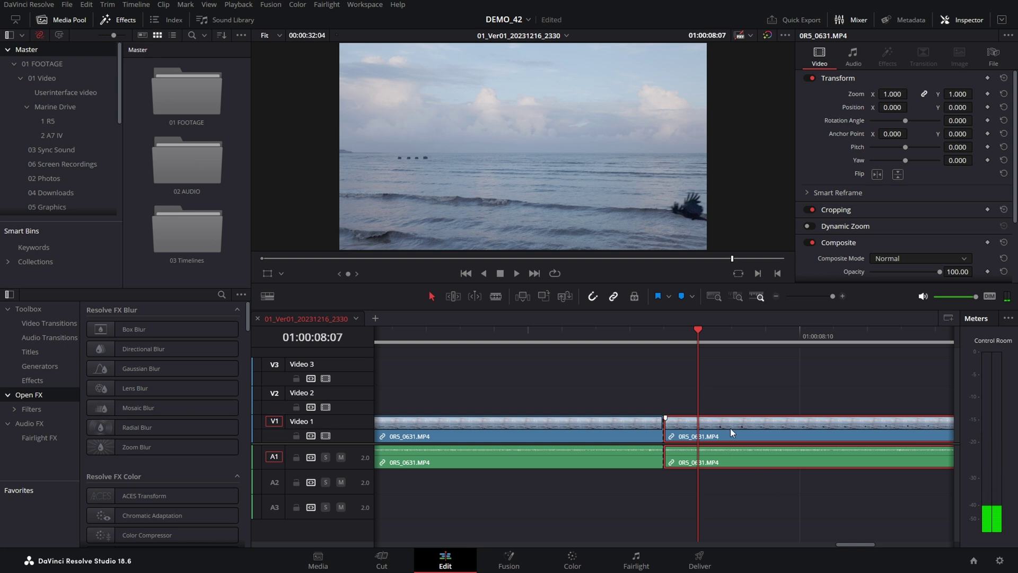
pyautogui.moveTo(723, 423); pyautogui.dragTo(760, 422)
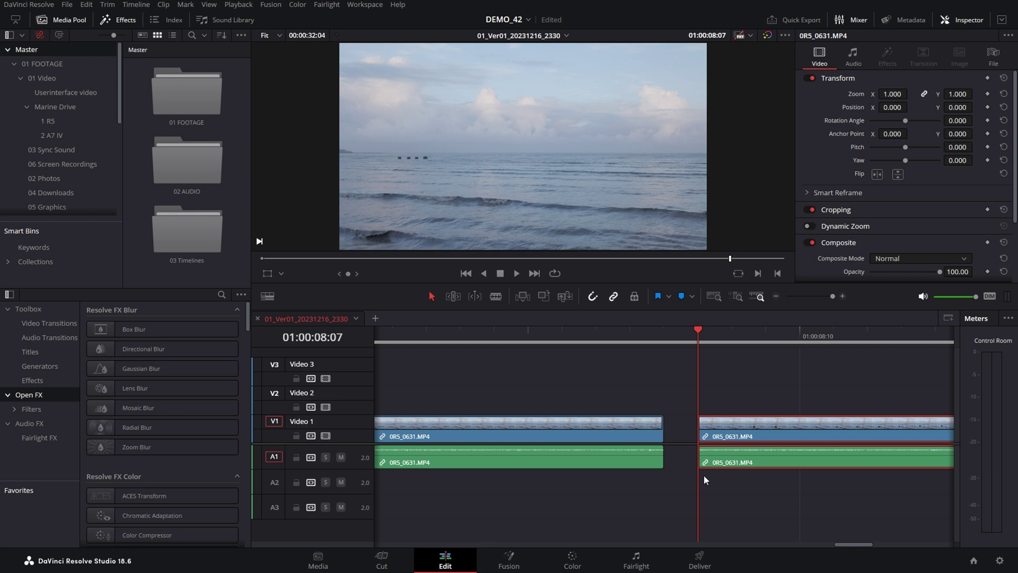
pyautogui.press(',')
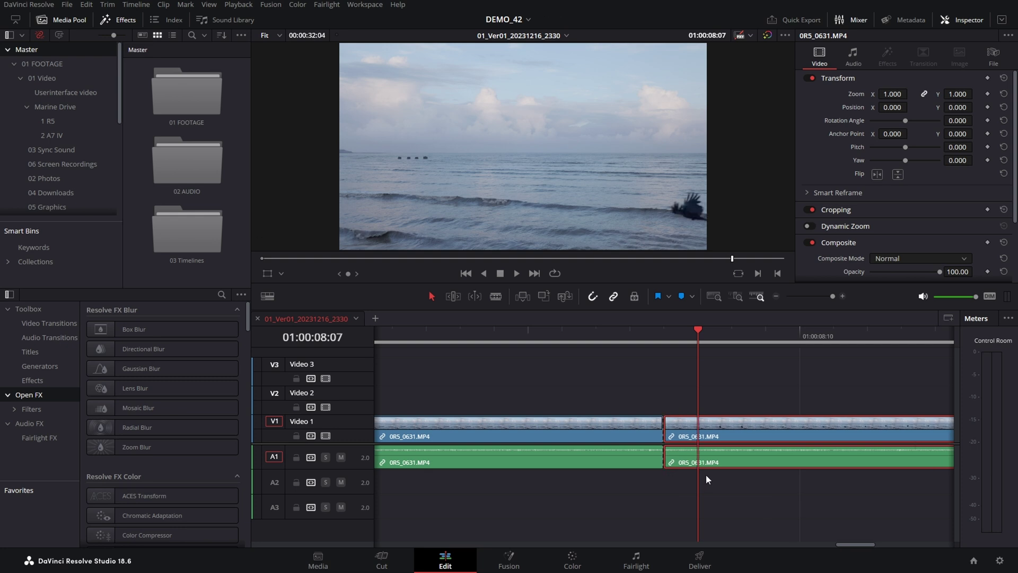
# Step: Nudge the second 0R5_0631.MP4 clip later and earlier repeatedly in single-frame increments
pyautogui.moveTo(766, 379); pyautogui.dragTo(672, 513)
pyautogui.press('.')
pyautogui.press('.')
pyautogui.press('.')
pyautogui.press('.')
pyautogui.press('.')
pyautogui.press(',')
pyautogui.press(',')
pyautogui.press(',')
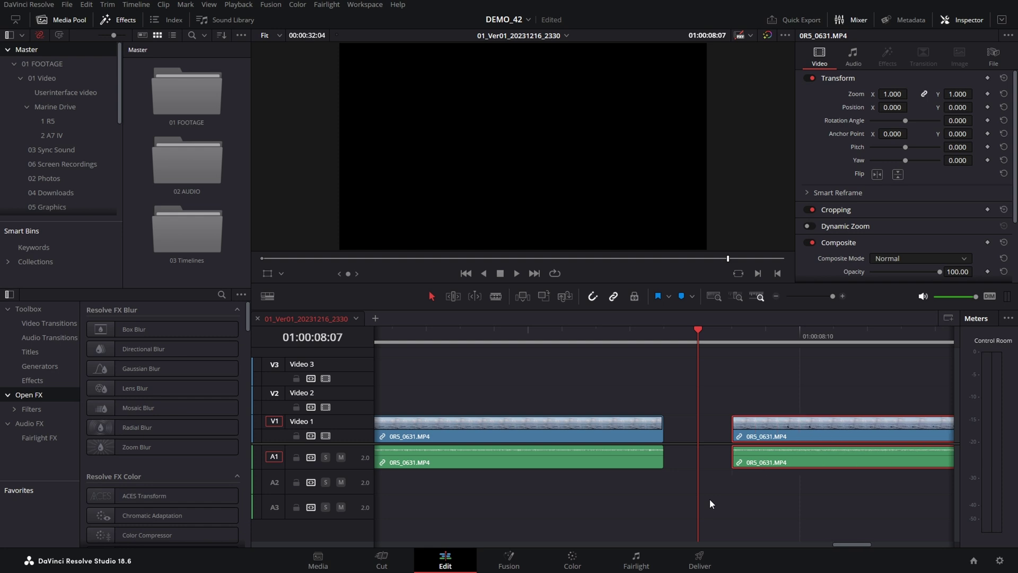
pyautogui.press(',')
pyautogui.press(',')
pyautogui.press('.')
pyautogui.press('.')
pyautogui.press('.')
pyautogui.press('.')
pyautogui.press('.')
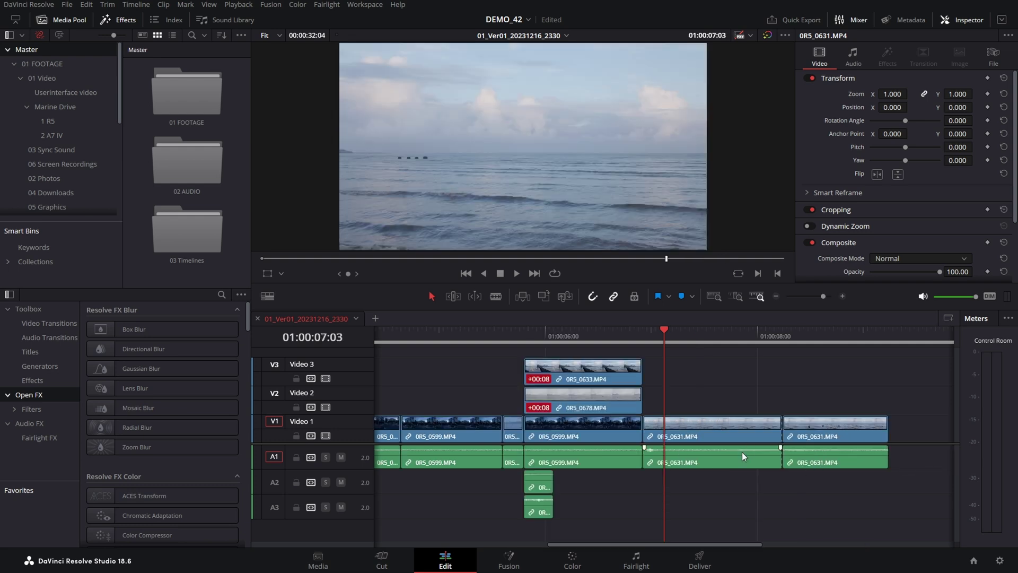
# Step: Move the first 0R5_0631.MP4 clip ahead of the neighbouring 0R5_0599.MP4 clip on Video 1, undoing and redoing the rearrangement along the way
pyautogui.moveTo(692, 394); pyautogui.dragTo(699, 504)
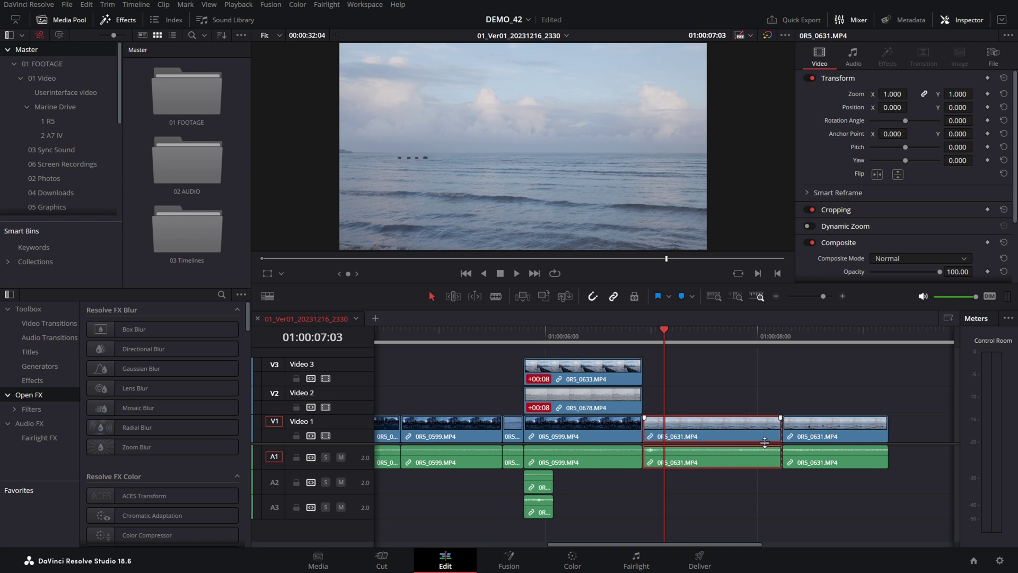
pyautogui.moveTo(619, 525); pyautogui.dragTo(927, 380)
pyautogui.click(659, 419)
pyautogui.moveTo(659, 418); pyautogui.dragTo(539, 422)
pyautogui.moveTo(896, 351); pyautogui.dragTo(935, 532)
pyautogui.moveTo(926, 368); pyautogui.dragTo(687, 493)
pyautogui.hotkey('ctrl', 'z')
pyautogui.hotkey('ctrl', 'z')
pyautogui.hotkey('ctrl', 'shift', 'z')
pyautogui.moveTo(704, 423); pyautogui.dragTo(582, 421)
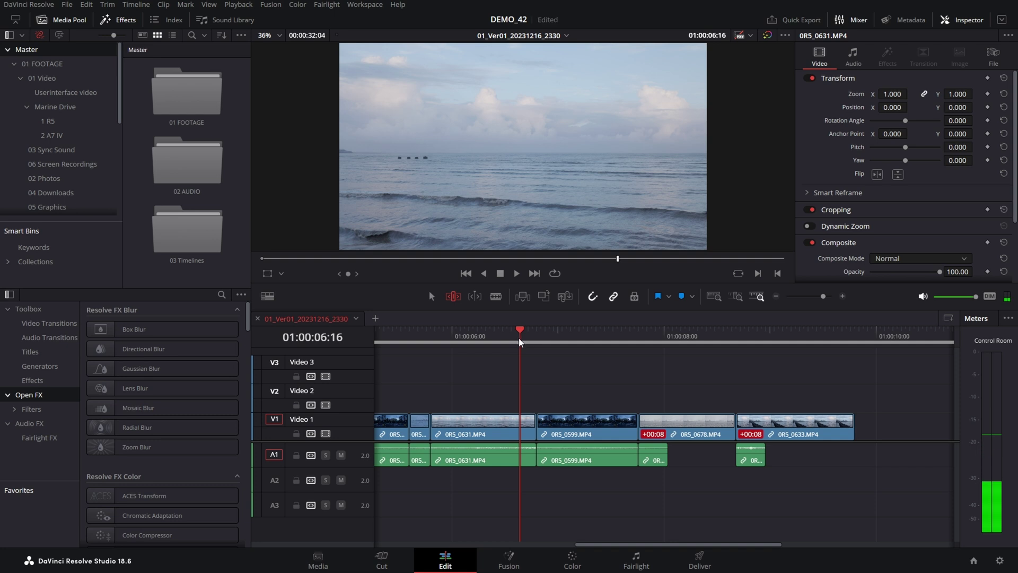
# Step: In Selection mode, roll the edit point between the 0R5_0631.MP4 and 0R5_0599.MP4 clips later on the timeline
pyautogui.scroll(2, 518, 432)
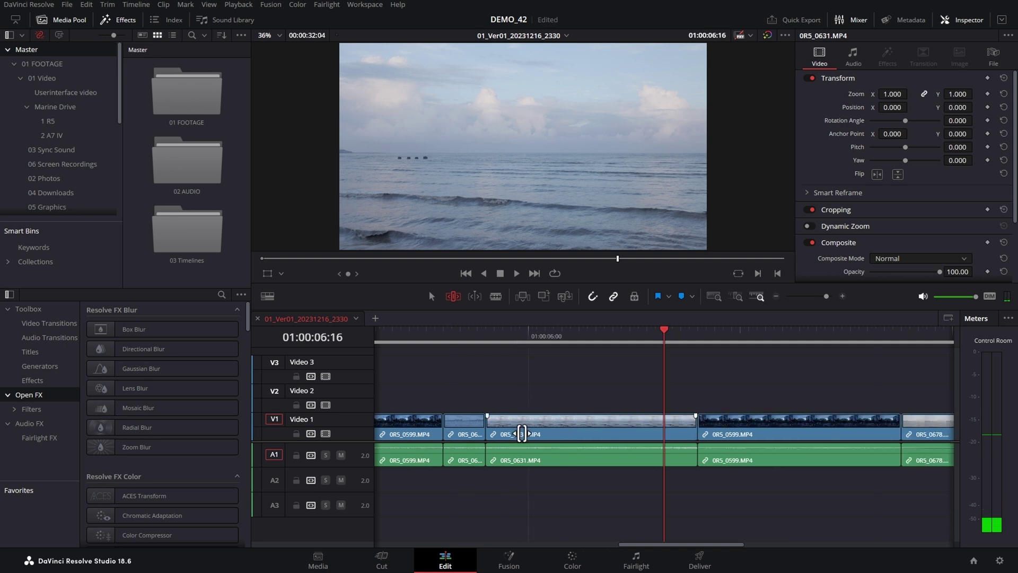
pyautogui.press('a')
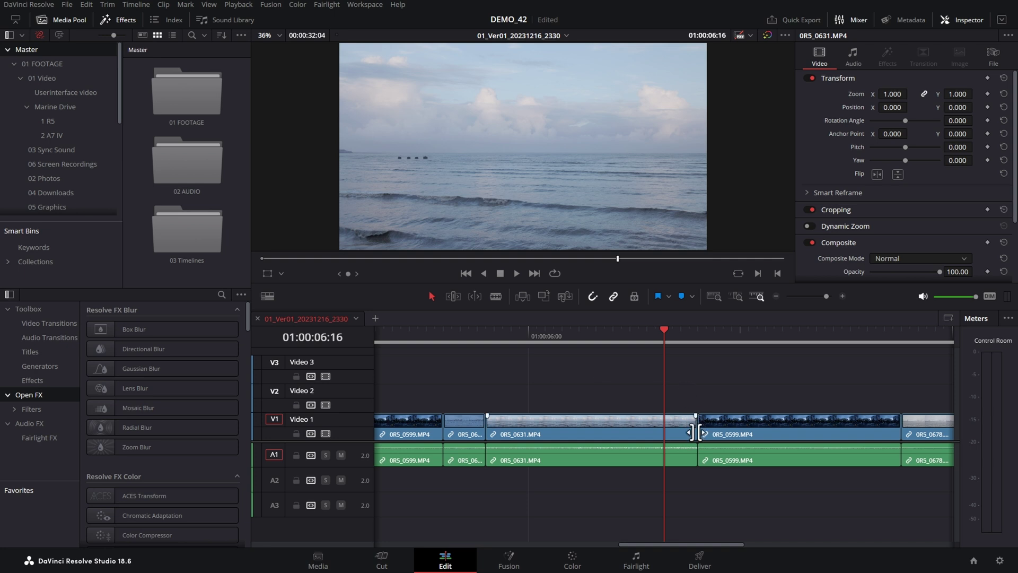
pyautogui.moveTo(696, 424)
pyautogui.mouseDown()
pyautogui.moveTo(580, 416)
pyautogui.moveTo(695, 421)
pyautogui.mouseUp()
pyautogui.moveTo(487, 427)
pyautogui.mouseDown()
pyautogui.moveTo(568, 415)
pyautogui.moveTo(486, 424)
pyautogui.mouseUp()
pyautogui.moveTo(696, 425); pyautogui.dragTo(799, 423)
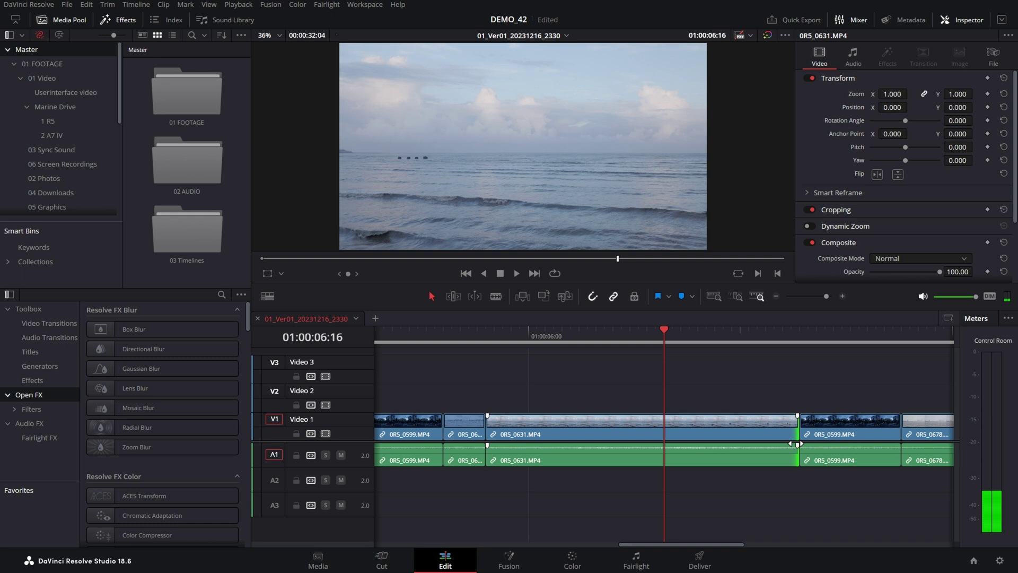
# Step: Trim only the end of the 0R5_0631.MP4 clip to the playhead at 01:00:06:16, leaving a gap, and undo the trim
pyautogui.moveTo(823, 370); pyautogui.dragTo(868, 503)
pyautogui.click(787, 431)
pyautogui.moveTo(791, 428); pyautogui.dragTo(662, 427)
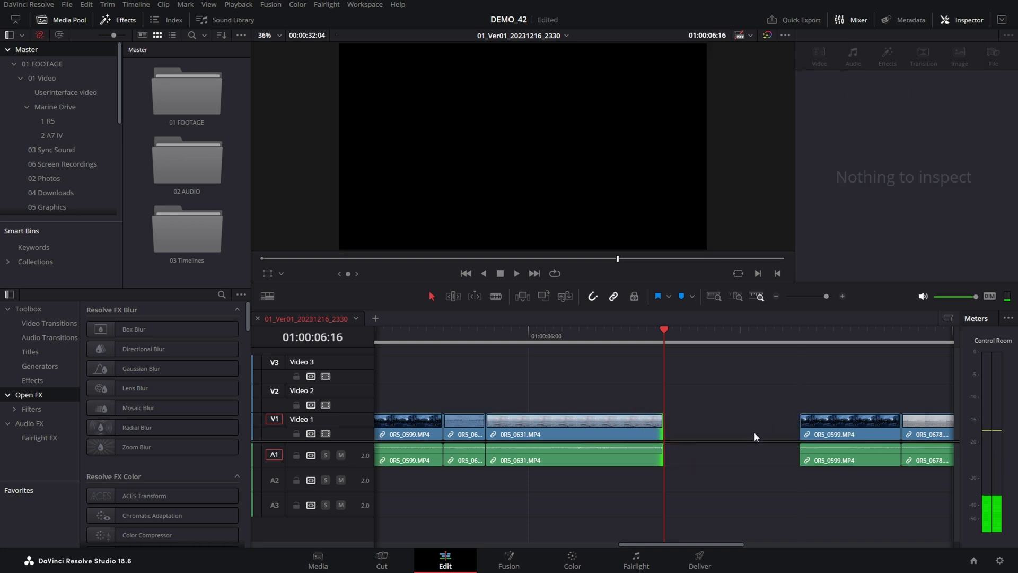
pyautogui.hotkey('ctrl', 'z')
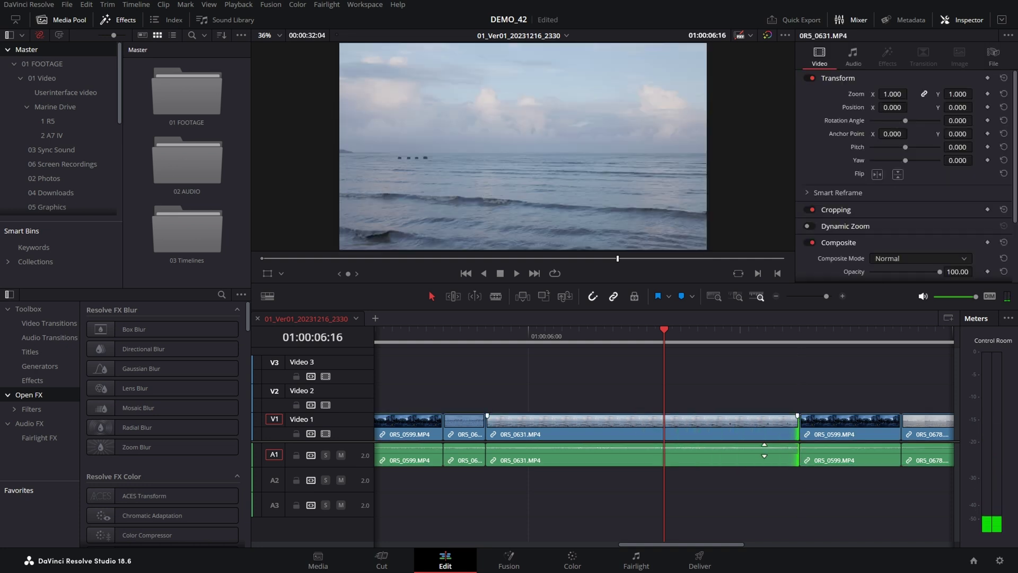
# Step: Roll the edit between the 0R5_0631.MP4 and 0R5_0599.MP4 clips back to 01:00:06:16, undo it, and select each clip beside the cut
pyautogui.click(796, 426)
pyautogui.moveTo(791, 427); pyautogui.dragTo(664, 427)
pyautogui.moveTo(822, 375); pyautogui.dragTo(832, 490)
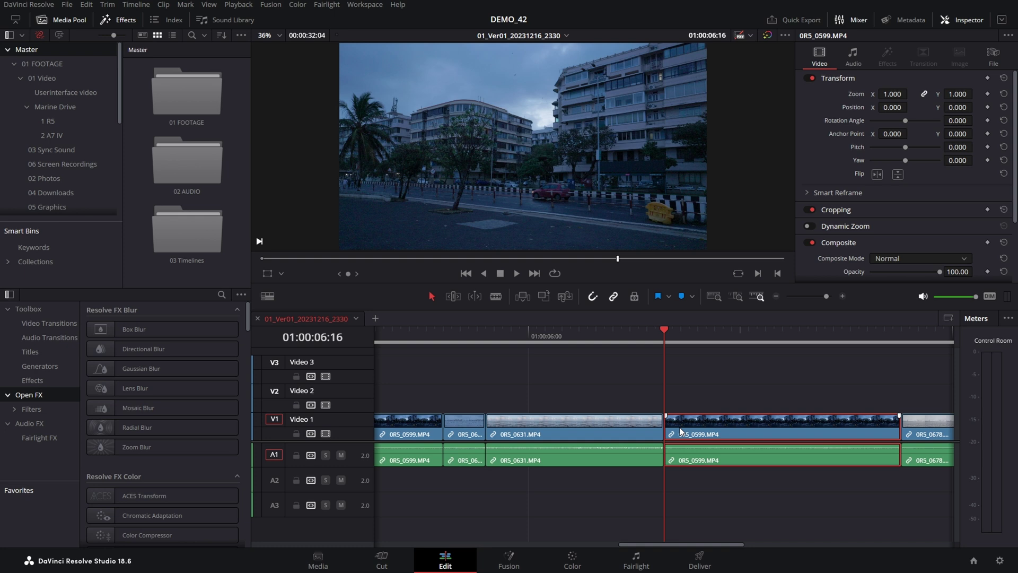
pyautogui.hotkey('ctrl', 'z')
pyautogui.moveTo(767, 375); pyautogui.dragTo(887, 477)
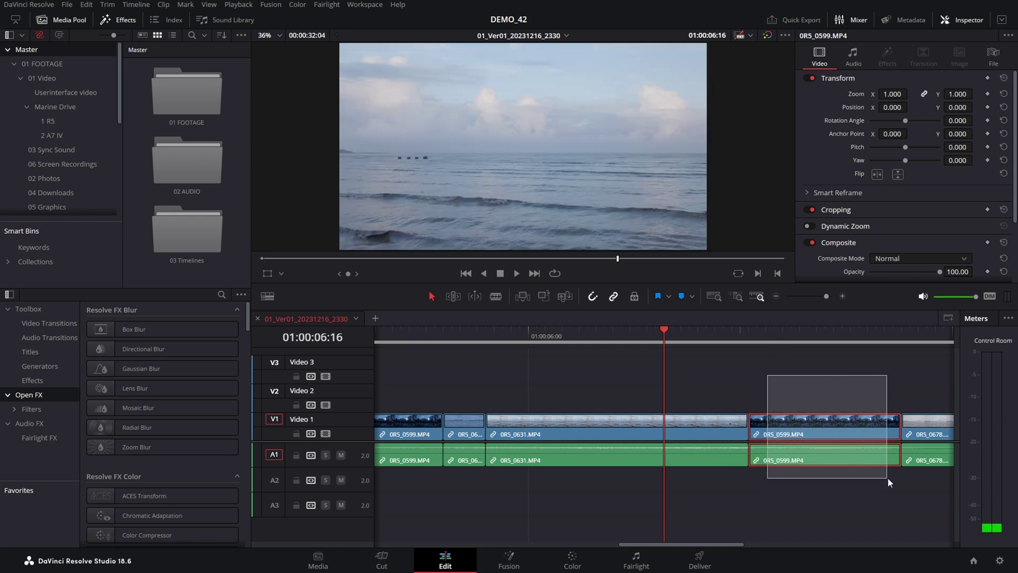
pyautogui.moveTo(766, 366)
pyautogui.mouseDown()
pyautogui.moveTo(887, 473)
pyautogui.moveTo(896, 507)
pyautogui.mouseUp()
pyautogui.click(701, 430)
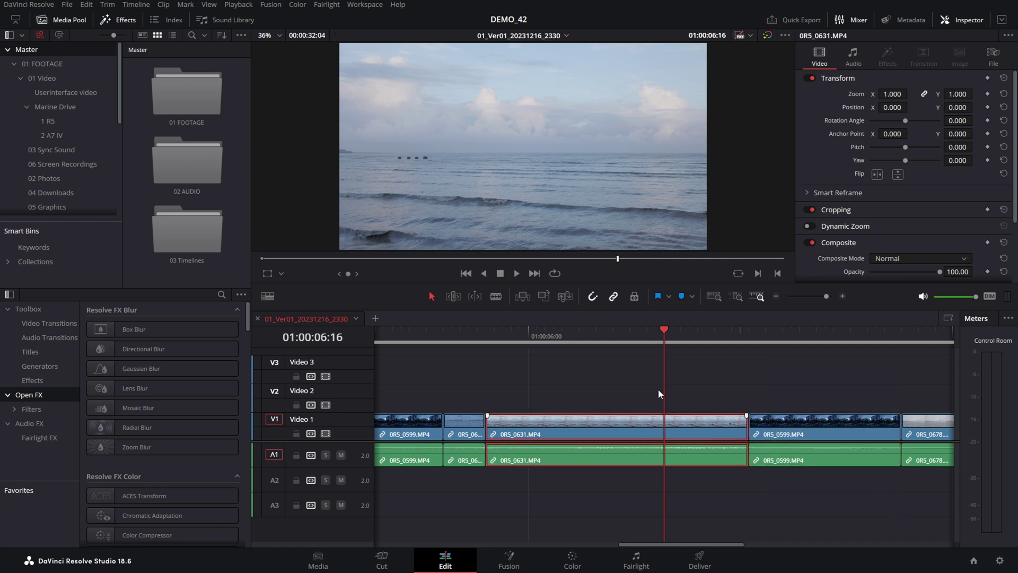
pyautogui.hotkey('ctrl', 'z')
# Step: In Trim Edit mode, ripple the end of the 0R5_0631.MP4 clip later, and ripple it back to shorten the clip
pyautogui.press('b')
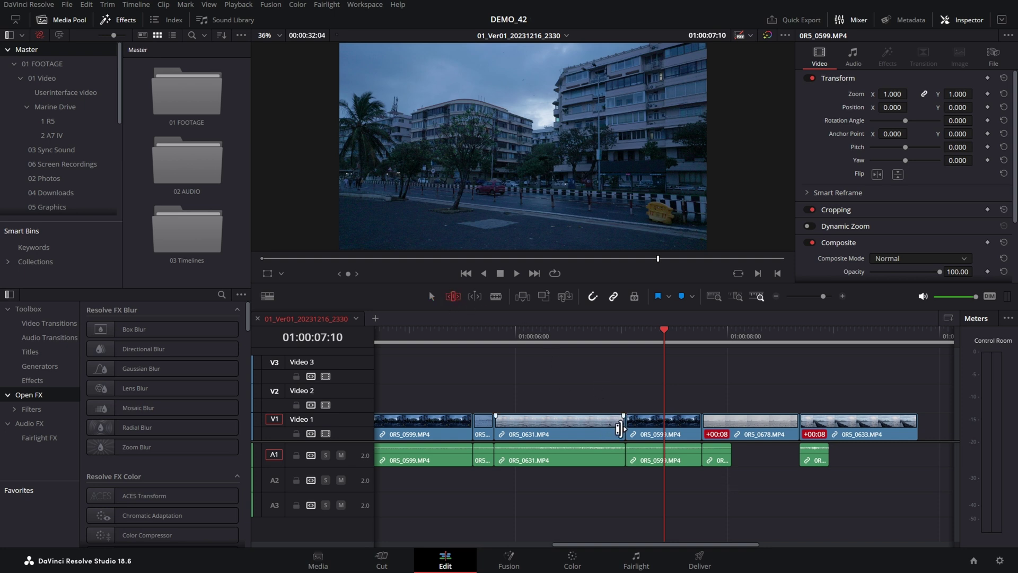
pyautogui.moveTo(619, 429); pyautogui.dragTo(722, 433)
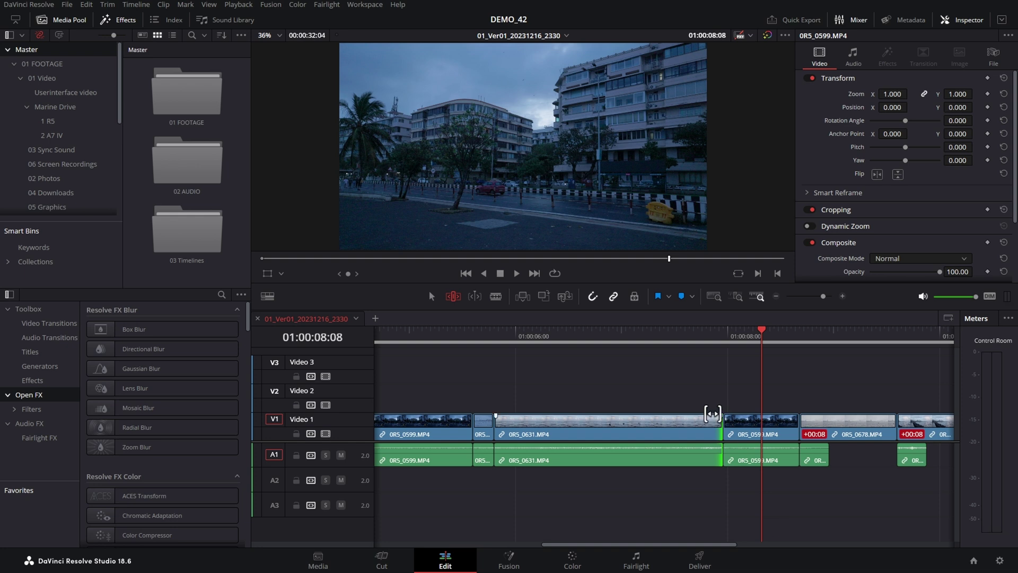
pyautogui.moveTo(720, 422); pyautogui.dragTo(507, 428)
# Step: In Trim Edit mode, slip the footage inside the 0R5_0631.MP4 clip by -00:10, keeping the clip's timeline position and duration
pyautogui.click(514, 336)
pyautogui.hotkey('ctrl', '=')
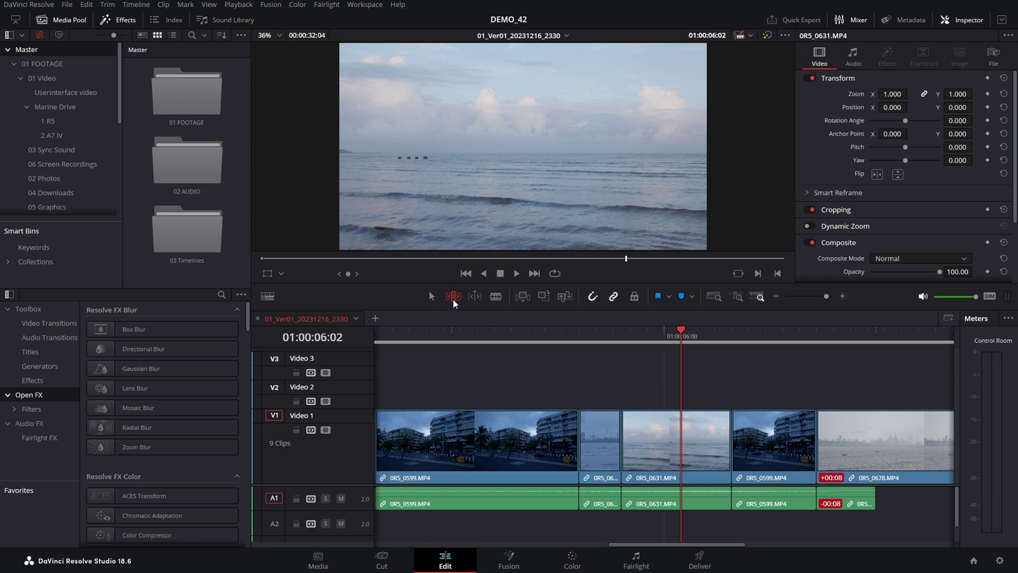
pyautogui.click(642, 448)
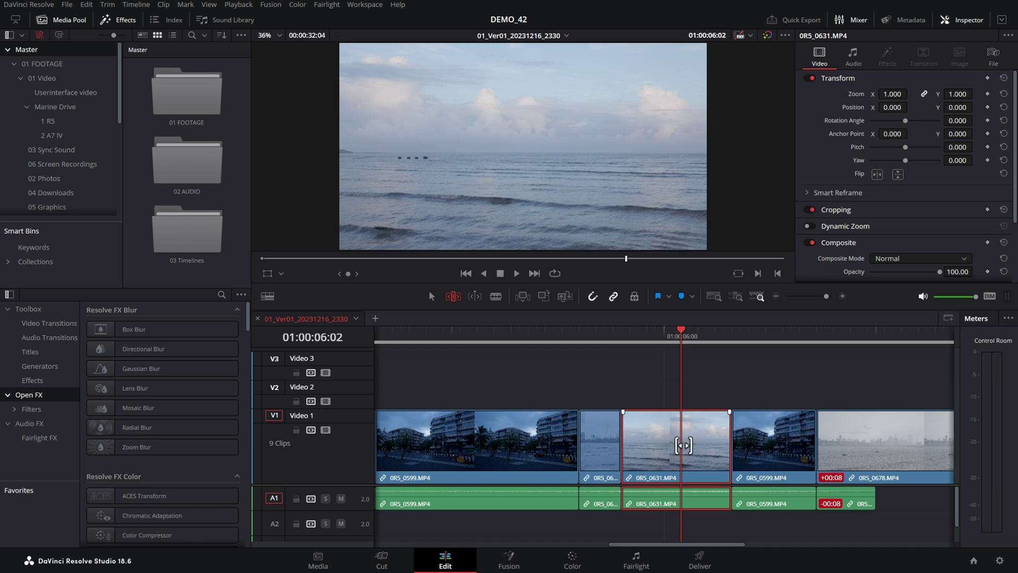
pyautogui.moveTo(676, 443); pyautogui.dragTo(637, 444)
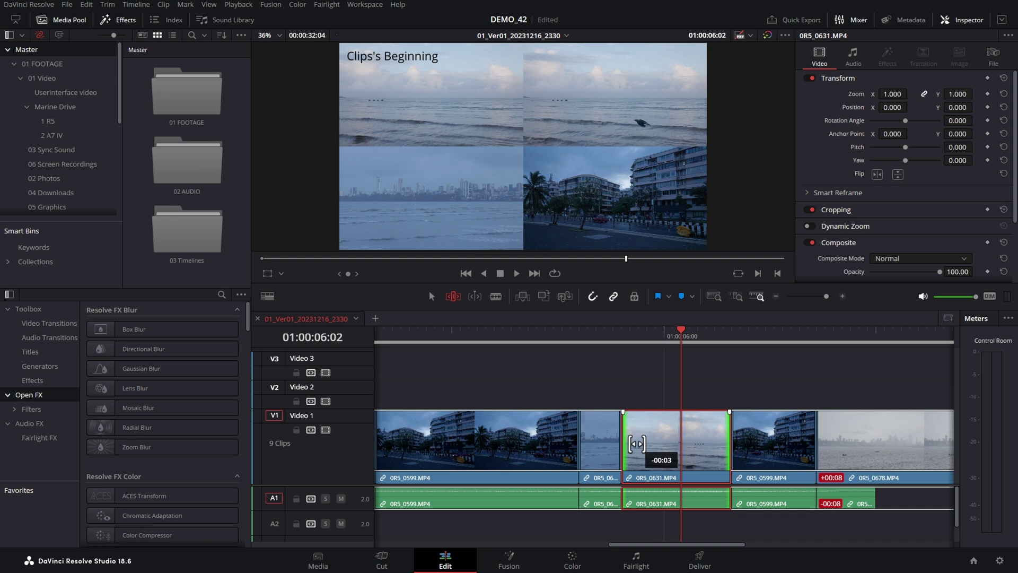
pyautogui.moveTo(637, 443); pyautogui.dragTo(490, 431)
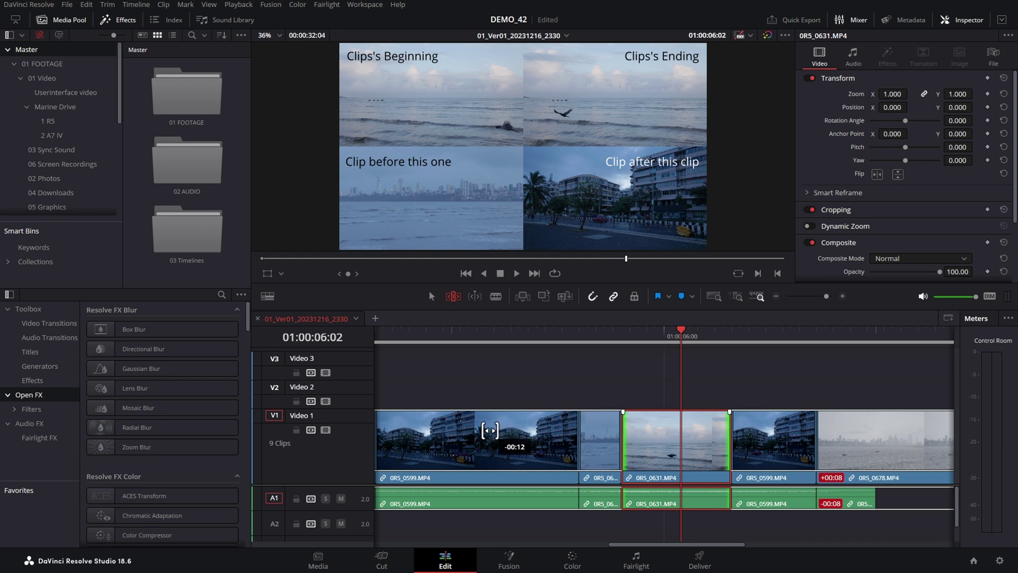
pyautogui.moveTo(489, 431); pyautogui.dragTo(518, 435)
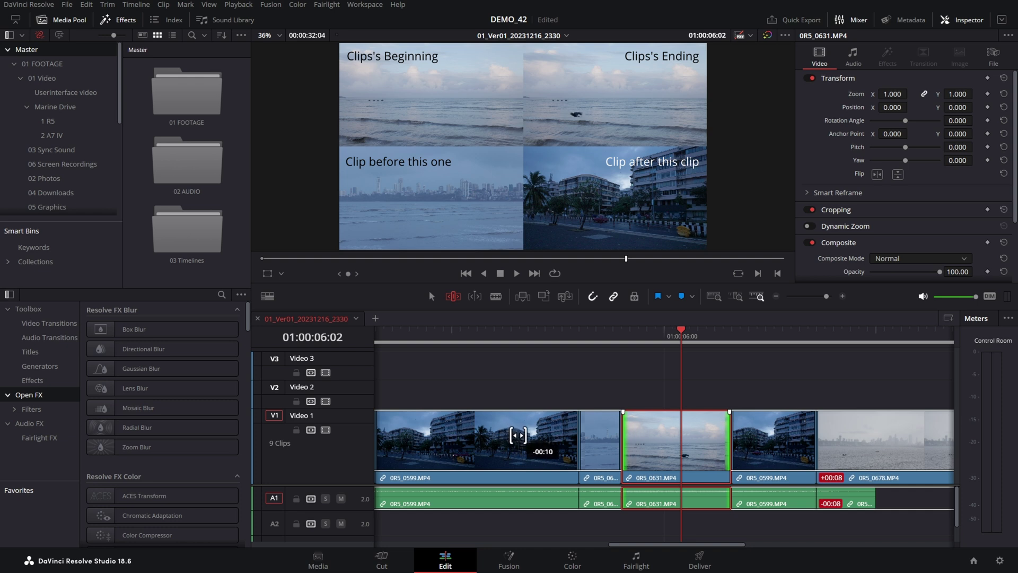
pyautogui.moveTo(518, 435); pyautogui.dragTo(518, 434)
pyautogui.moveTo(518, 435)
pyautogui.mouseDown()
pyautogui.moveTo(559, 436)
pyautogui.moveTo(461, 435)
pyautogui.moveTo(519, 440)
pyautogui.mouseUp()
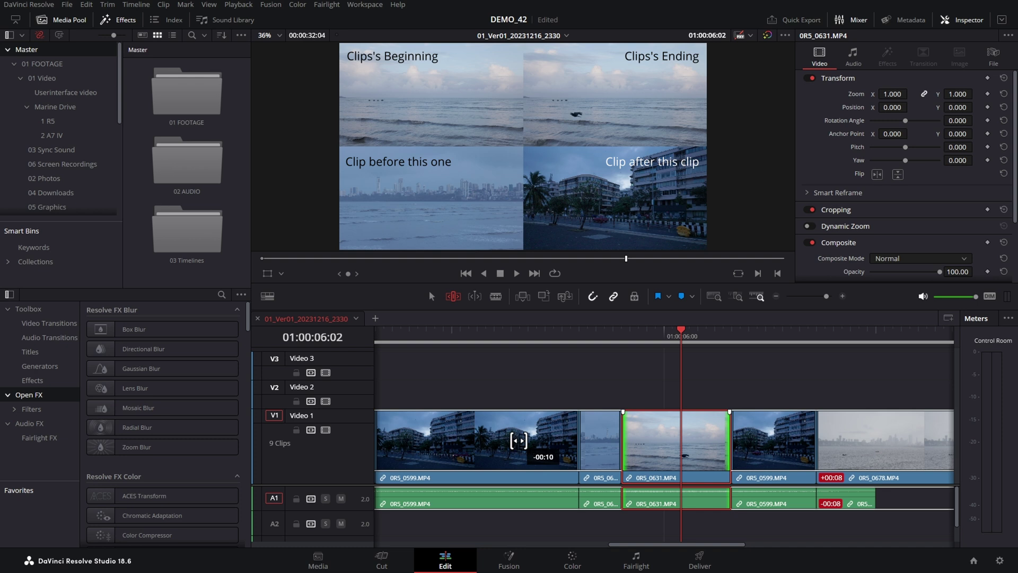
pyautogui.moveTo(518, 440); pyautogui.dragTo(519, 440)
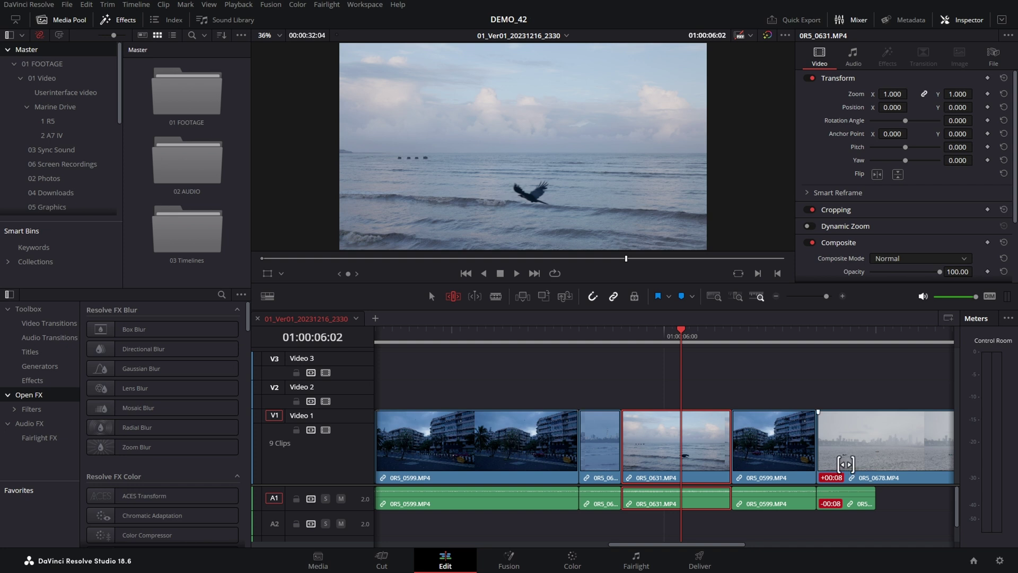
# Step: Play back the slipped 0R5_0631.MP4 clip from its start, ripple its end later to 01:00:06:17, and review the lengthened clip
pyautogui.click(622, 337)
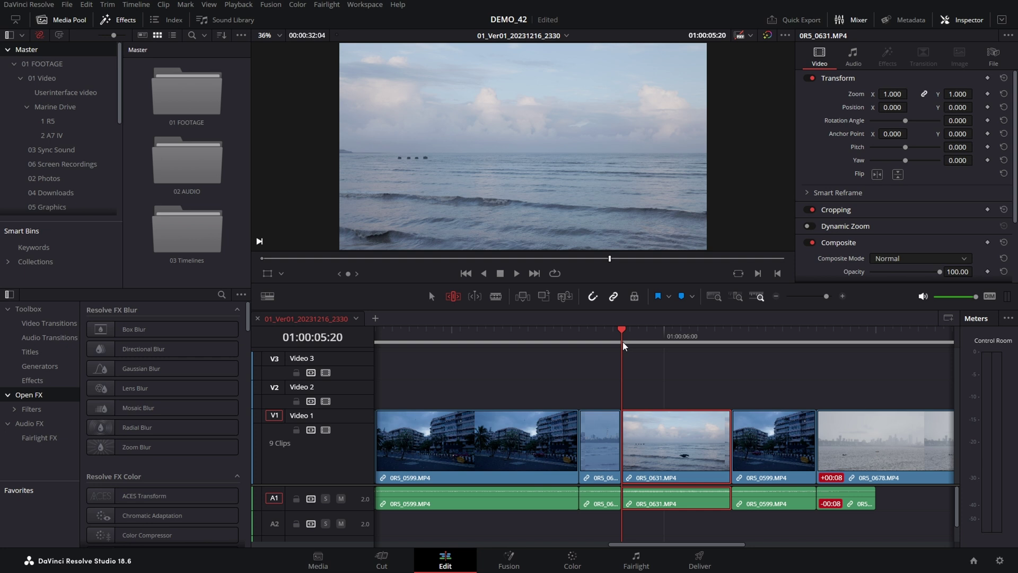
pyautogui.press('space')
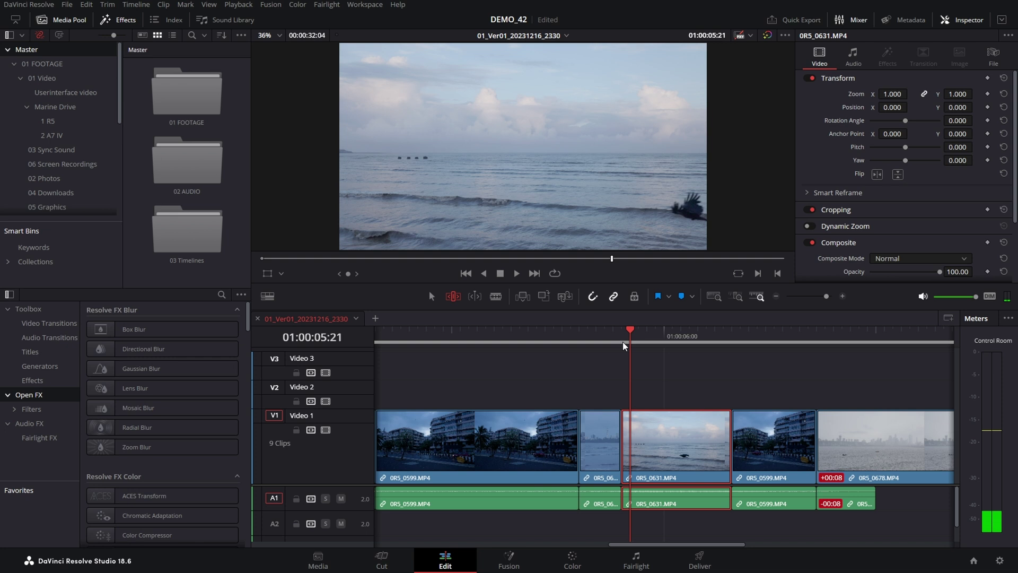
pyautogui.moveTo(713, 341); pyautogui.dragTo(647, 337)
pyautogui.click(720, 328)
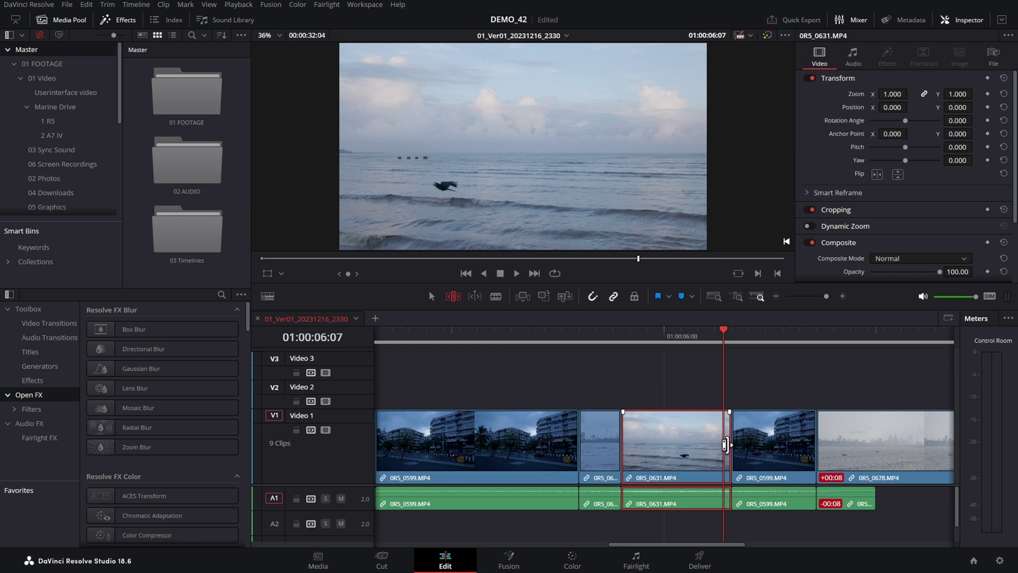
pyautogui.moveTo(725, 445); pyautogui.dragTo(806, 441)
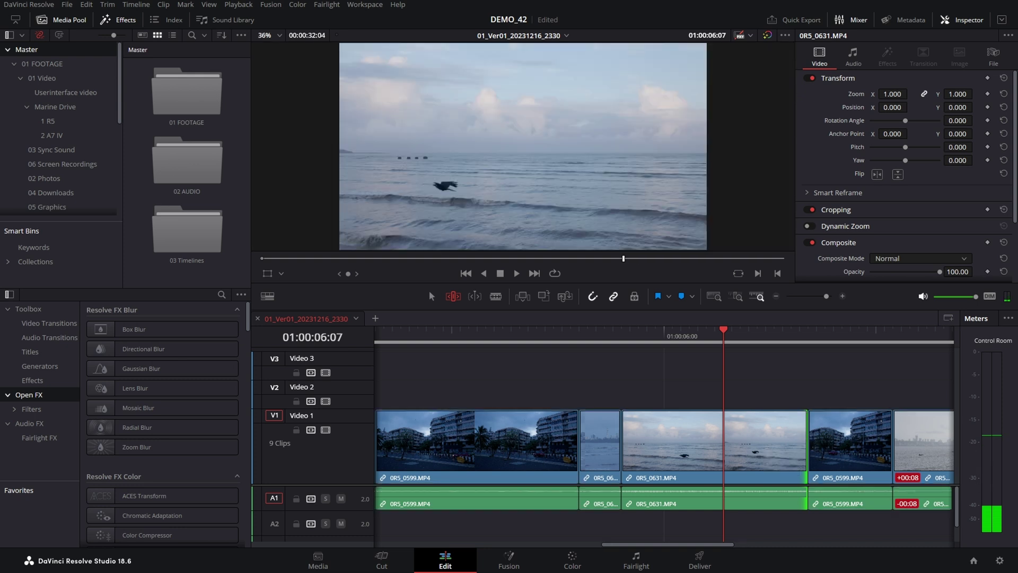
pyautogui.click(665, 338)
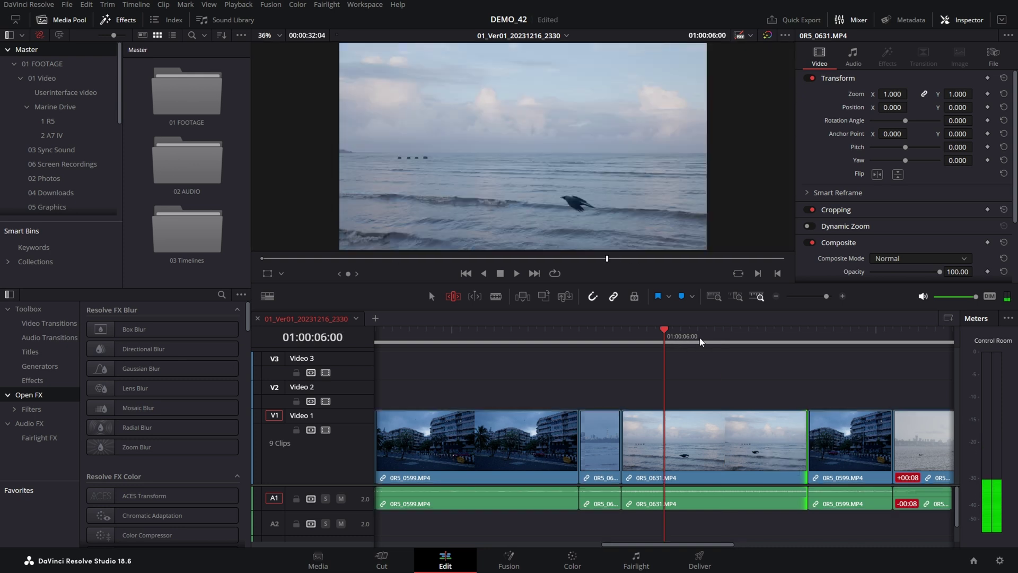
pyautogui.click(643, 339)
pyautogui.moveTo(637, 344); pyautogui.dragTo(808, 341)
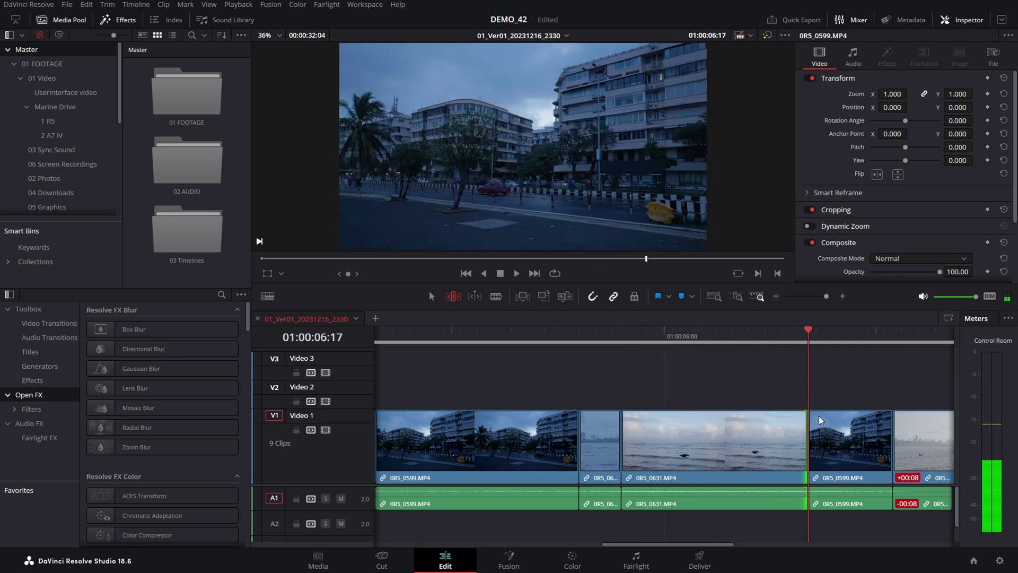